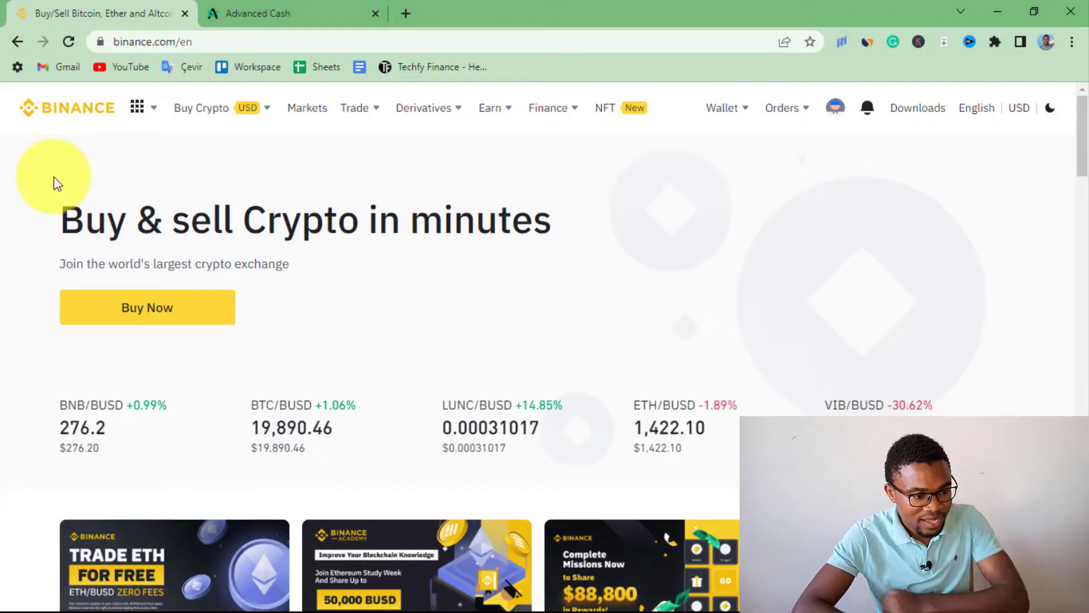
Glance at the Advcash tab, then open Binance's Wallet Overview showing about $11.99
{"action": "left_click", "coordinate": [284, 9]}
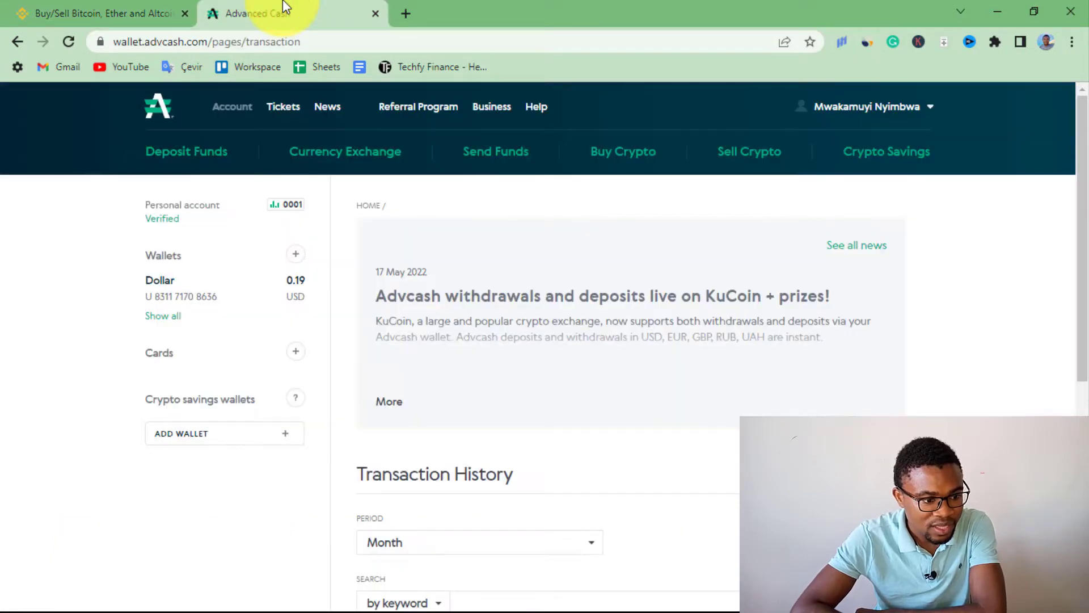
{"action": "left_click", "coordinate": [124, 15]}
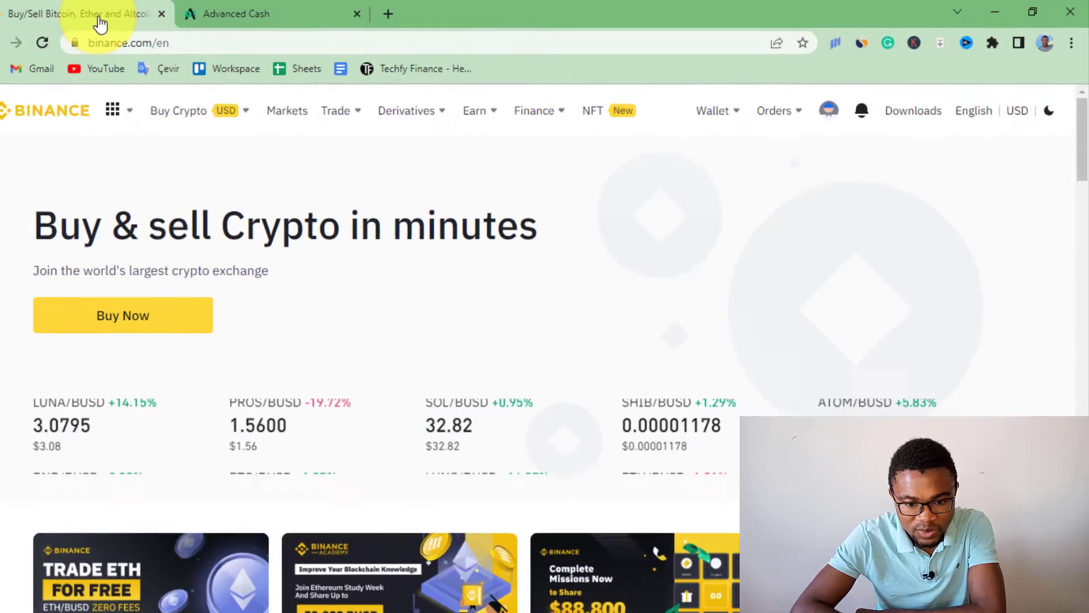
{"action": "mouse_move", "coordinate": [737, 108]}
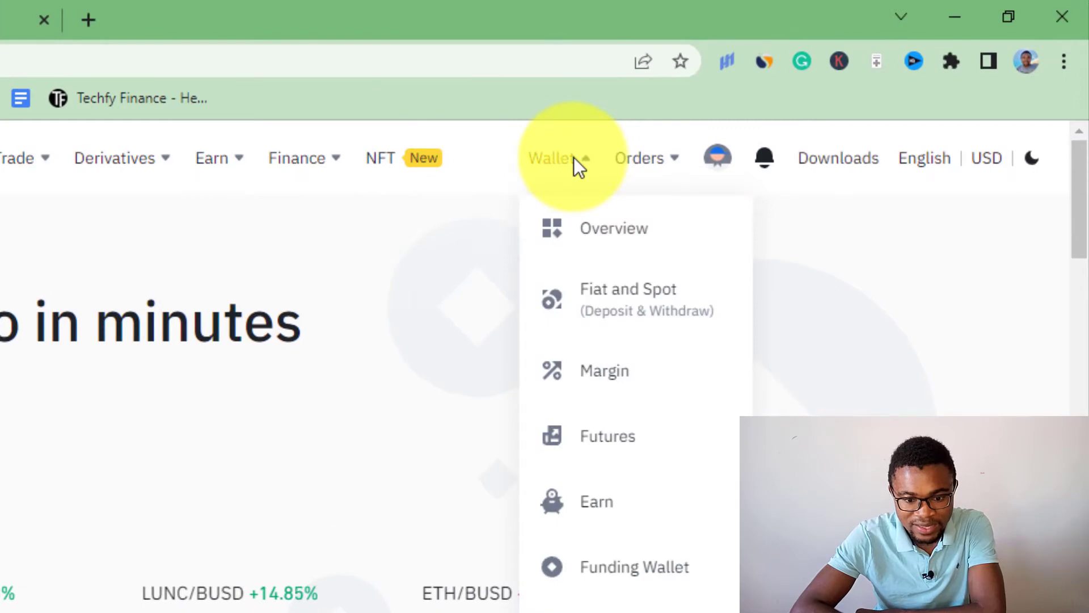
{"action": "left_click", "coordinate": [574, 238]}
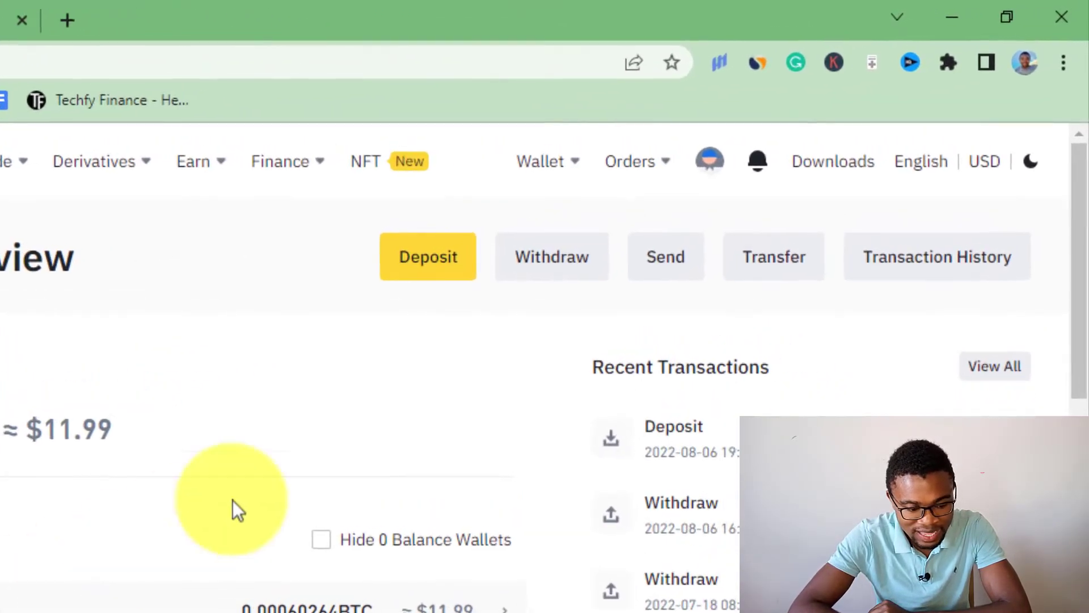
Transfer the full 11.988 USDT (MAX) from Fiat and Spot into the Funding wallet
{"action": "left_click", "coordinate": [770, 272]}
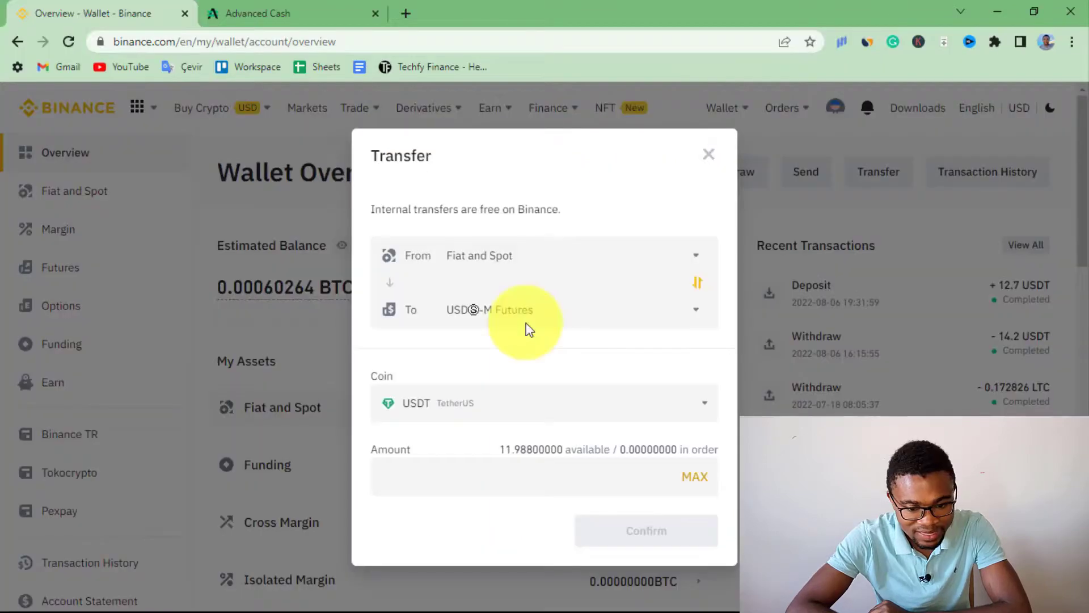
{"action": "left_click", "coordinate": [695, 311]}
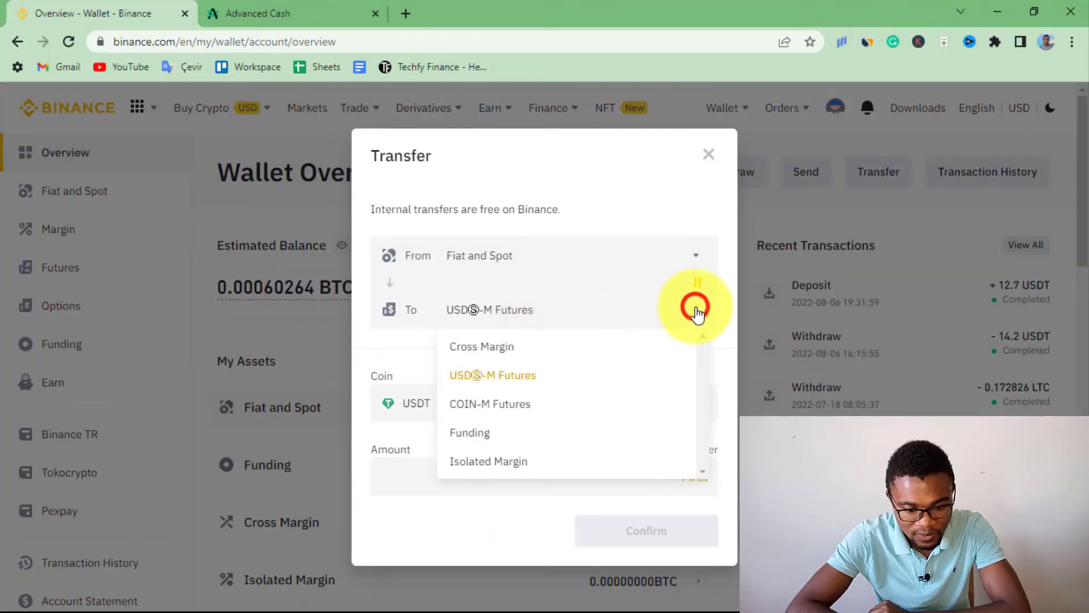
{"action": "left_click", "coordinate": [478, 434]}
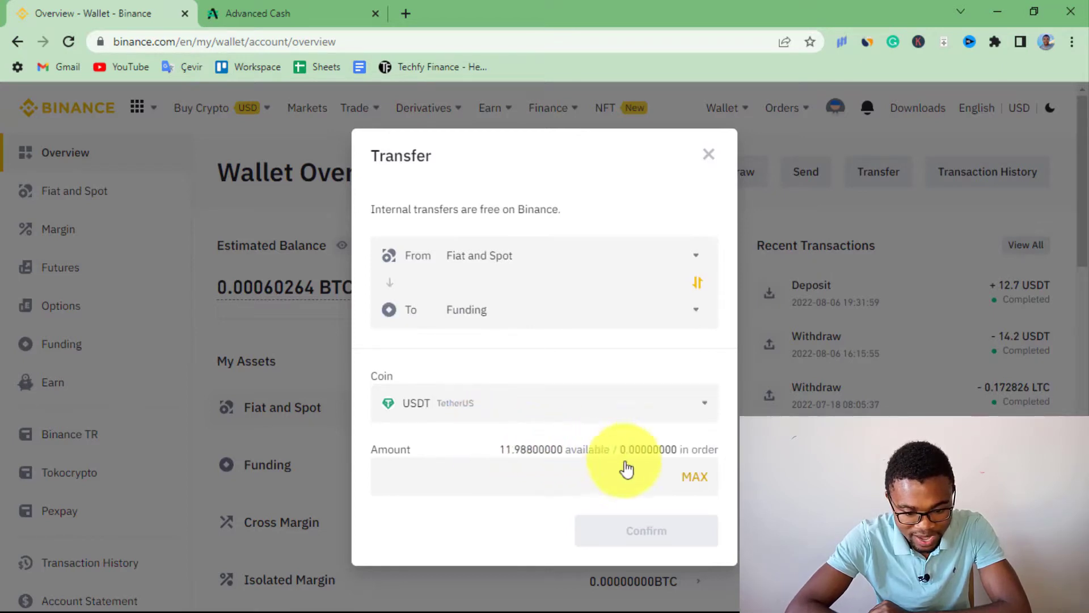
{"action": "left_click", "coordinate": [695, 476]}
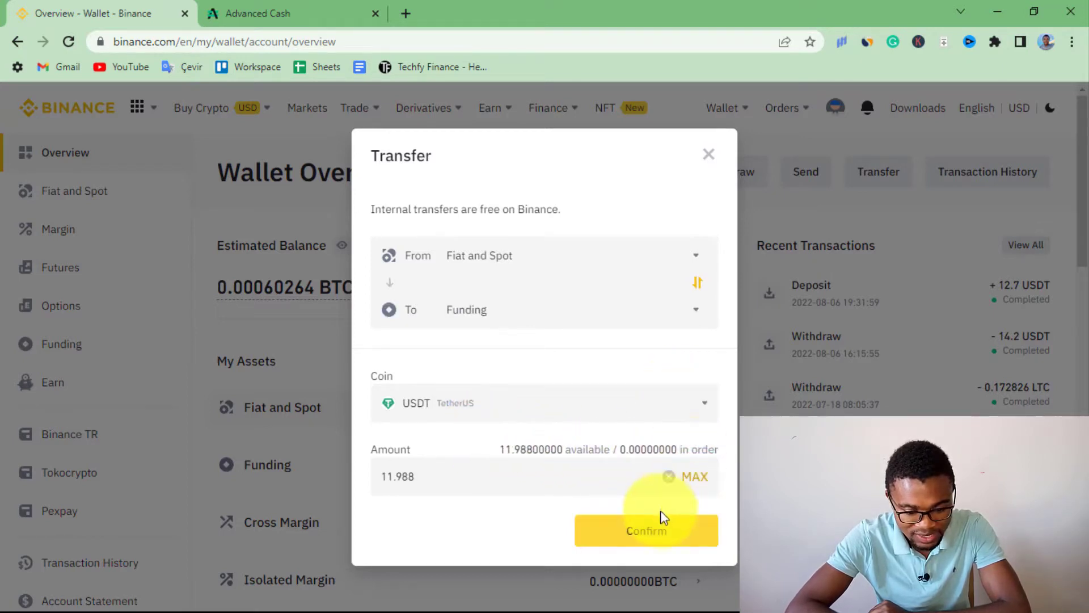
{"action": "left_click", "coordinate": [661, 535]}
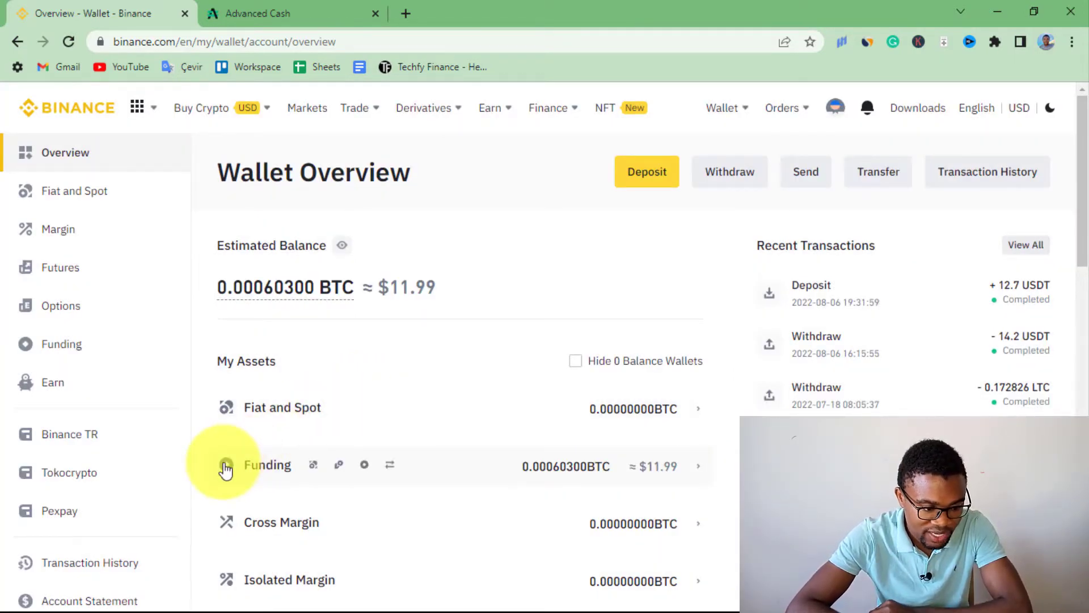
Go to P2P Trading from the Buy Crypto menu to see TetherUS offers
{"action": "mouse_move", "coordinate": [194, 112]}
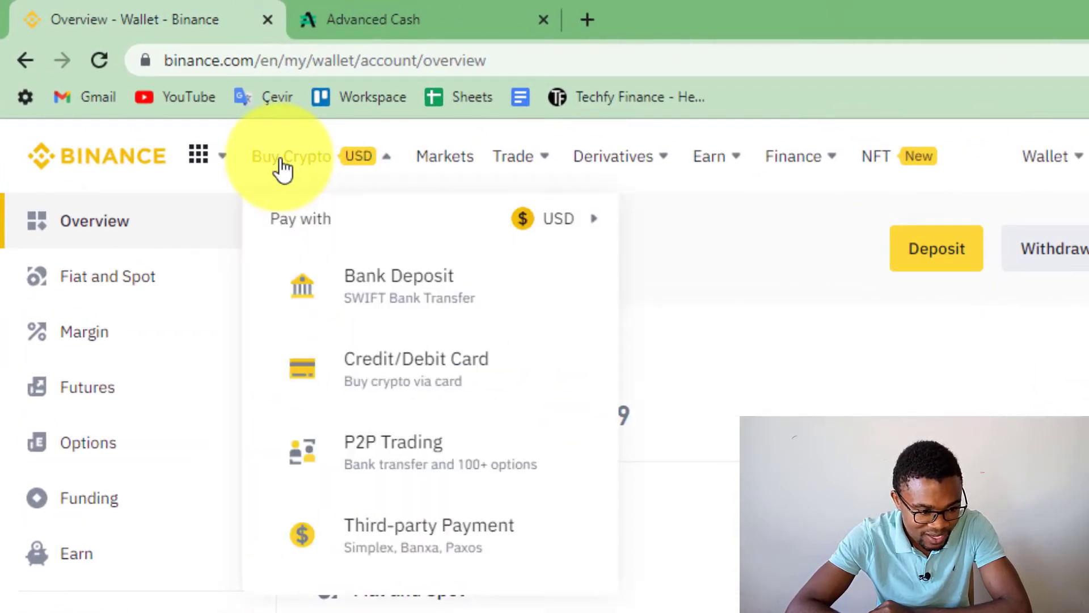
{"action": "left_click", "coordinate": [390, 464]}
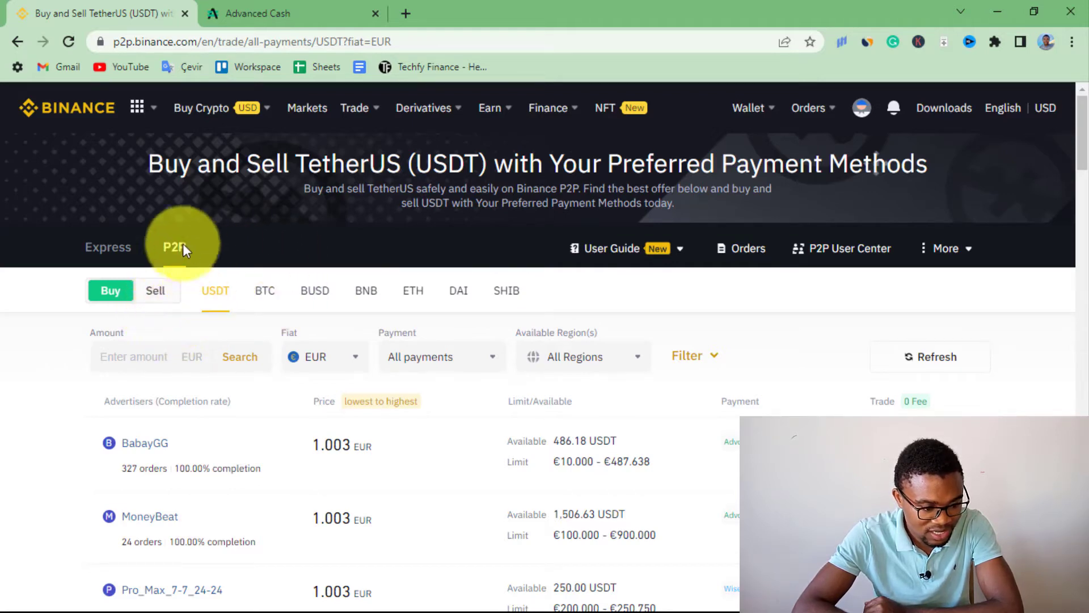
Switch to Sell offers and filter them to USD fiat with Advcash payment
{"action": "left_click", "coordinate": [159, 292]}
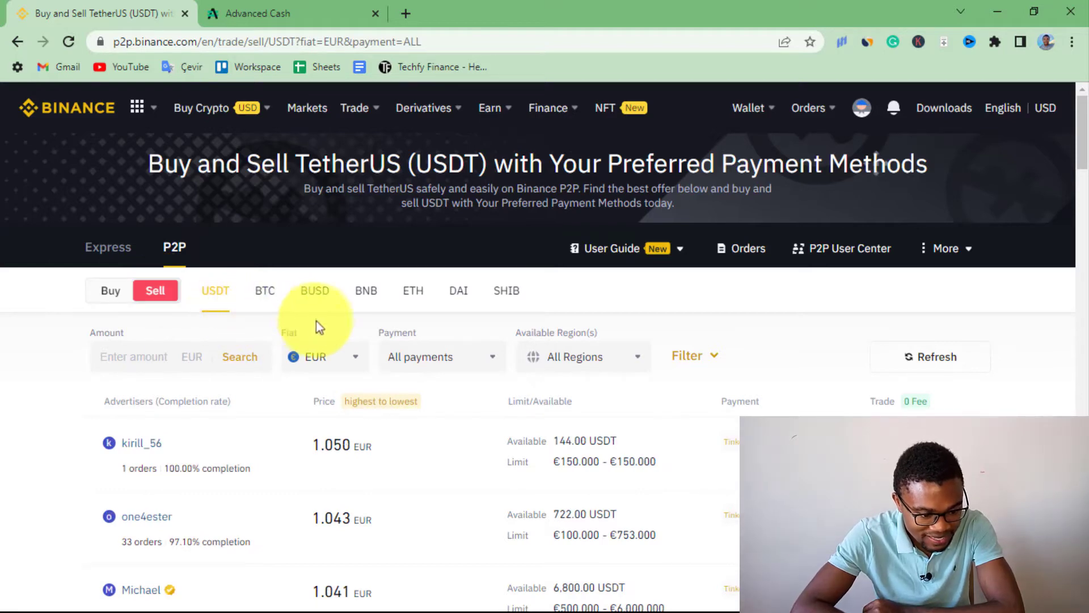
{"action": "left_click", "coordinate": [330, 358]}
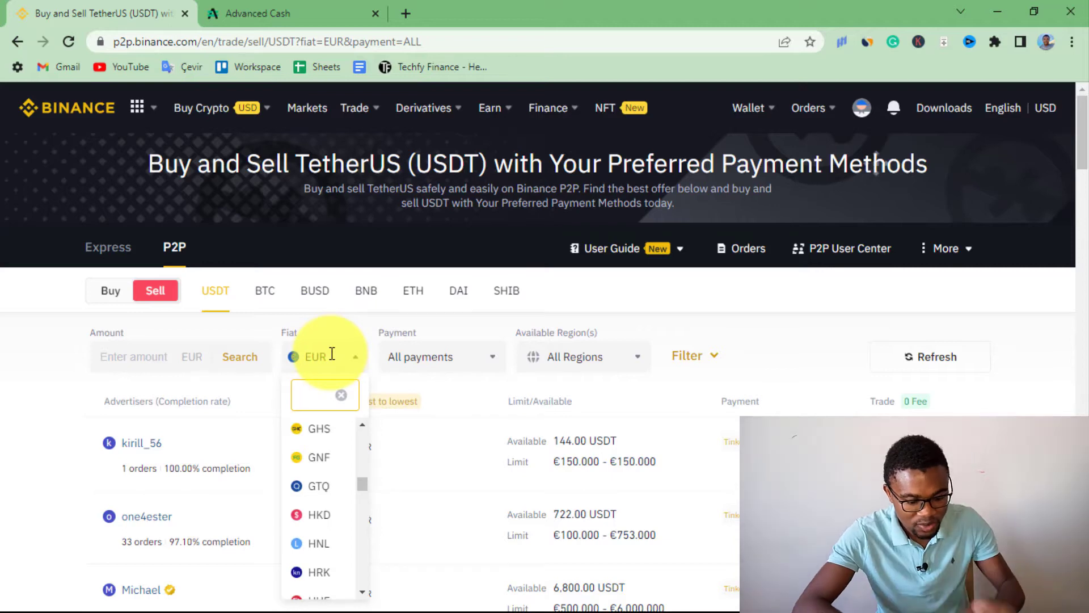
{"action": "type", "text": "usd"}
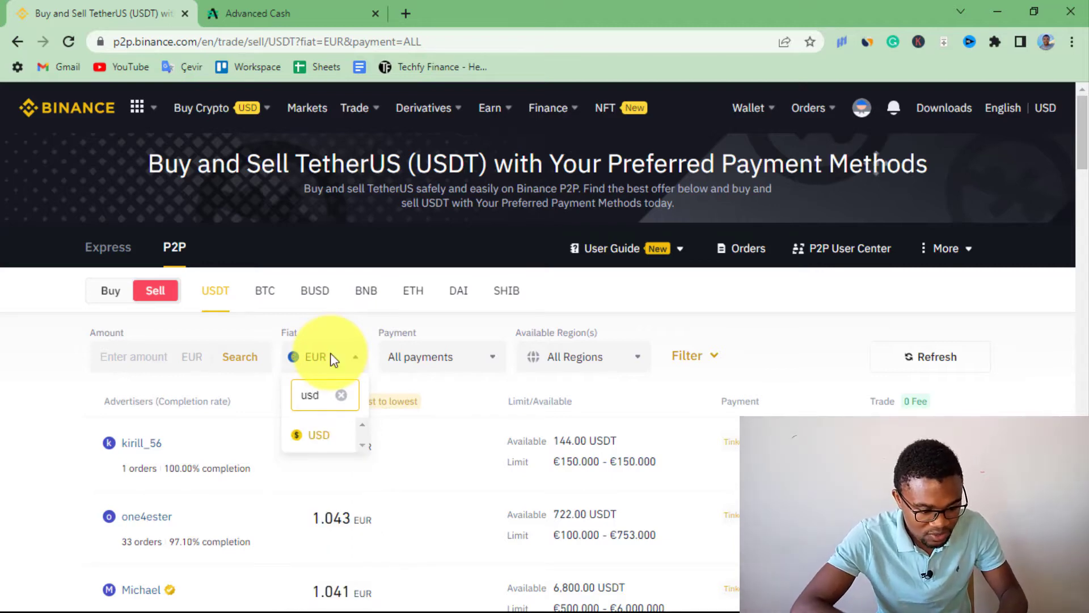
{"action": "left_click", "coordinate": [318, 435]}
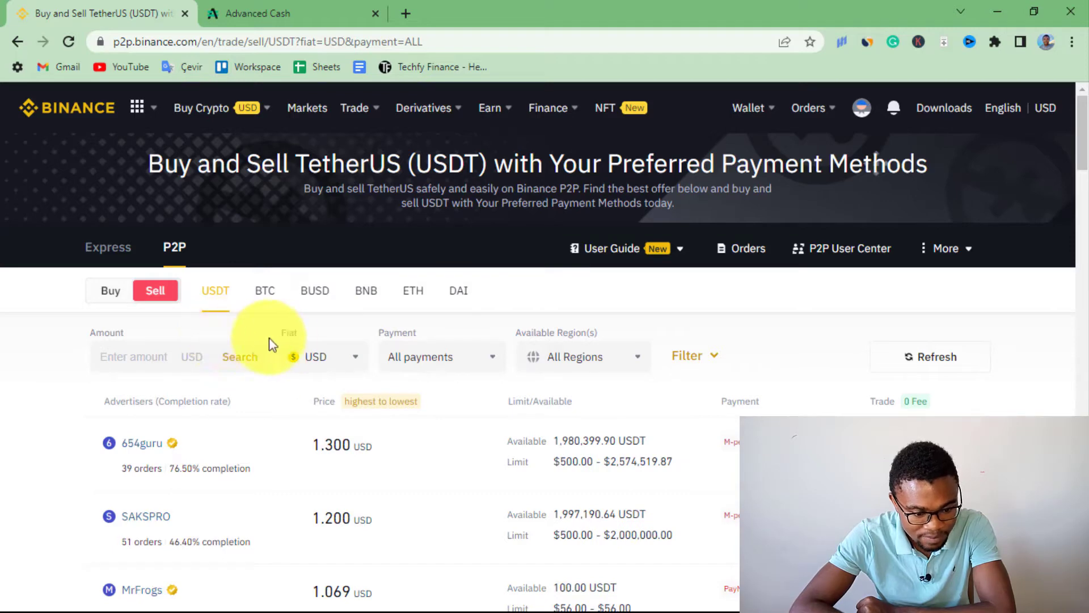
{"action": "left_click", "coordinate": [442, 361]}
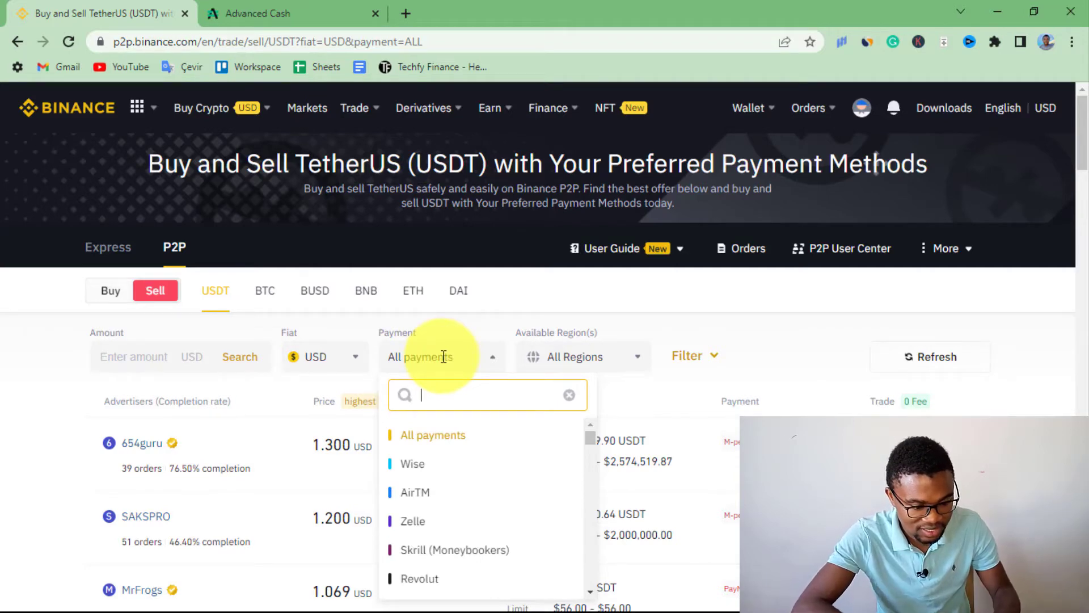
{"action": "type", "text": "adv"}
{"action": "left_click", "coordinate": [445, 440]}
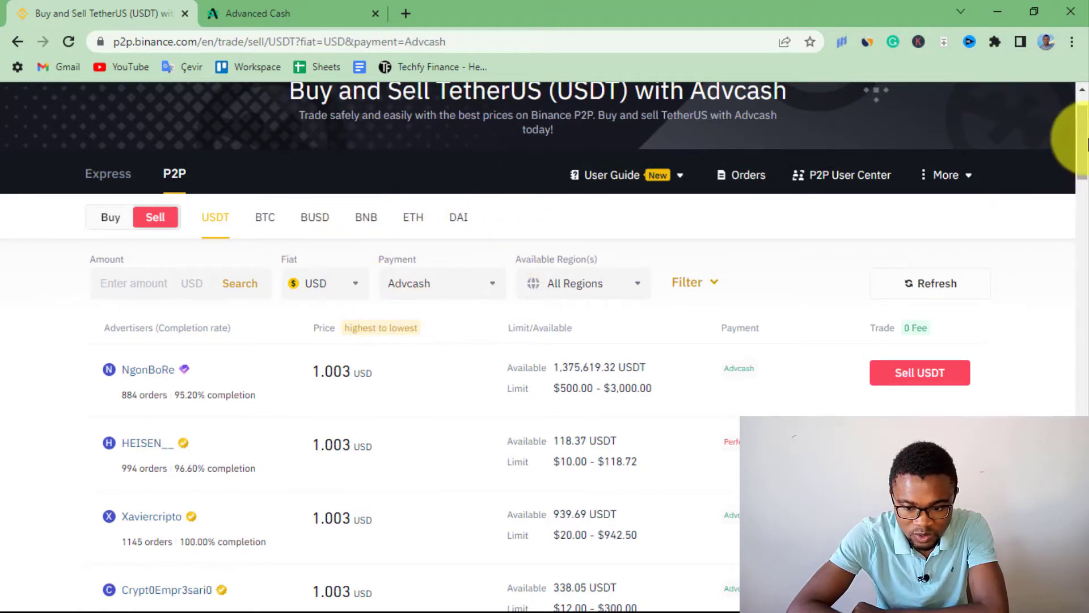
{"action": "left_click_drag", "start_coordinate": [1081, 139], "coordinate": [1081, 153]}
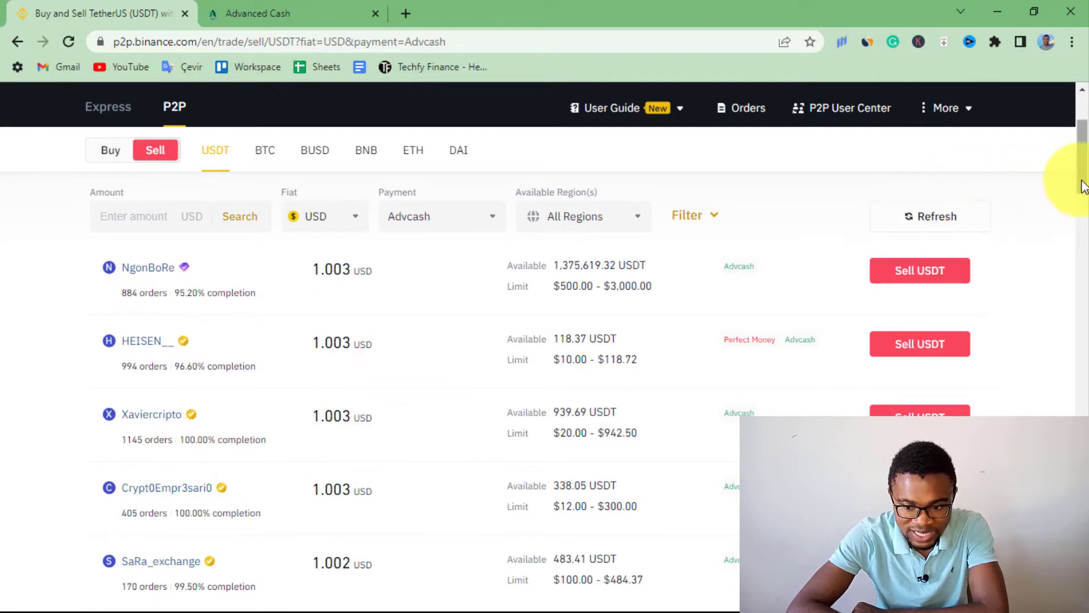
{"action": "left_click_drag", "start_coordinate": [1079, 183], "coordinate": [1072, 164]}
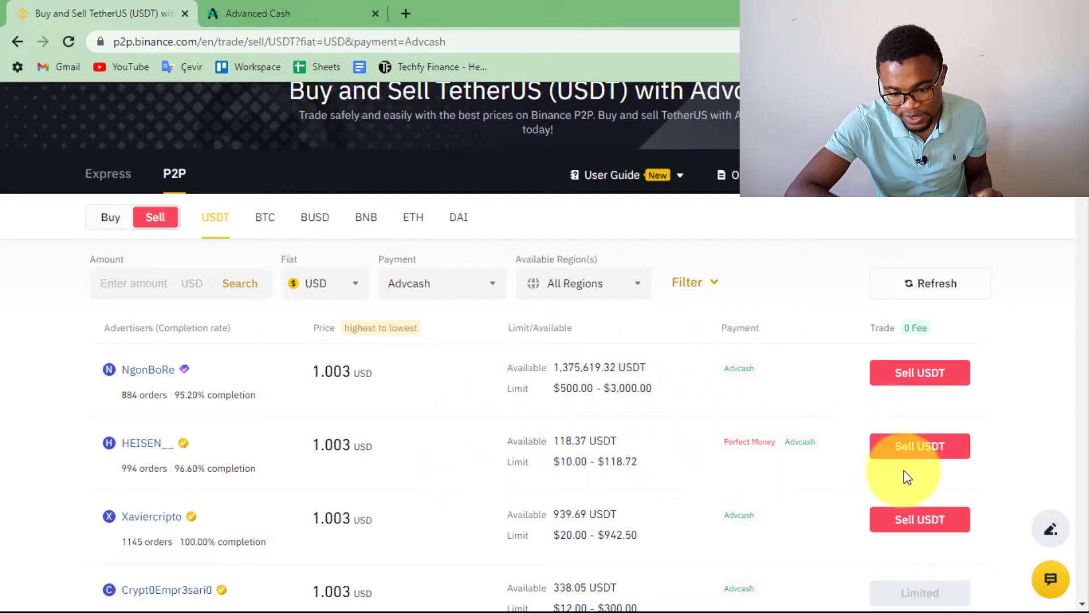
Sell the whole 11.98 USDT balance to the second buyer, receiving payment via Advcash
{"action": "left_click", "coordinate": [931, 450]}
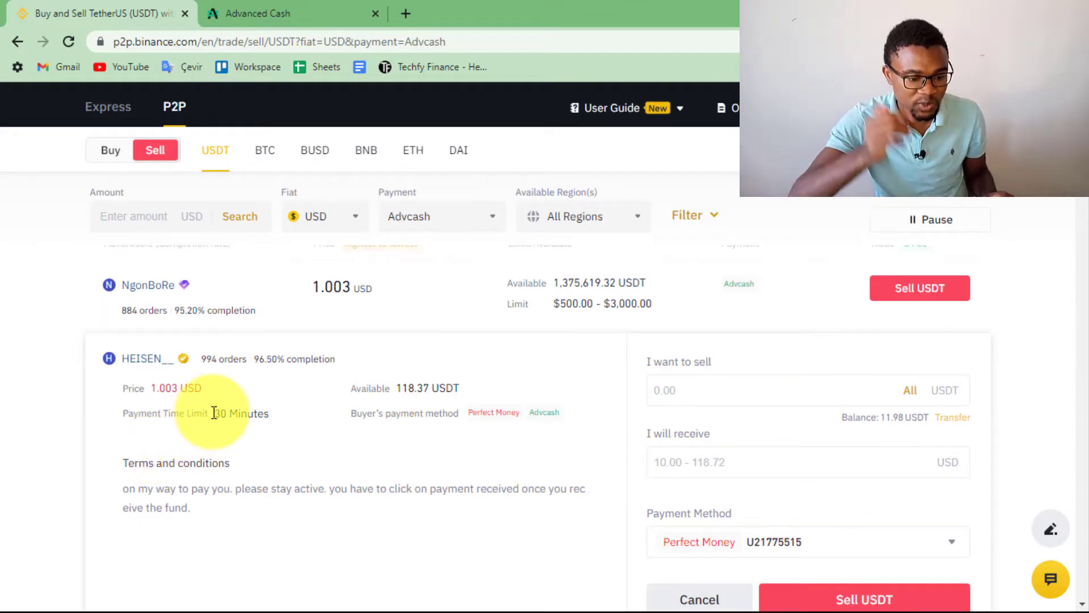
{"action": "left_click", "coordinate": [668, 389]}
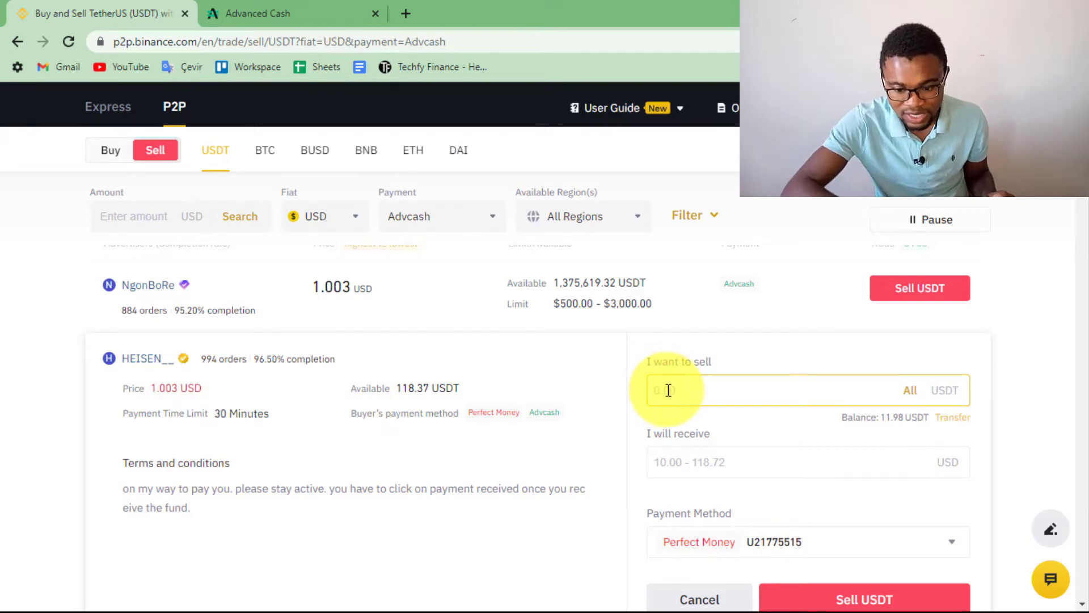
{"action": "left_click", "coordinate": [911, 393]}
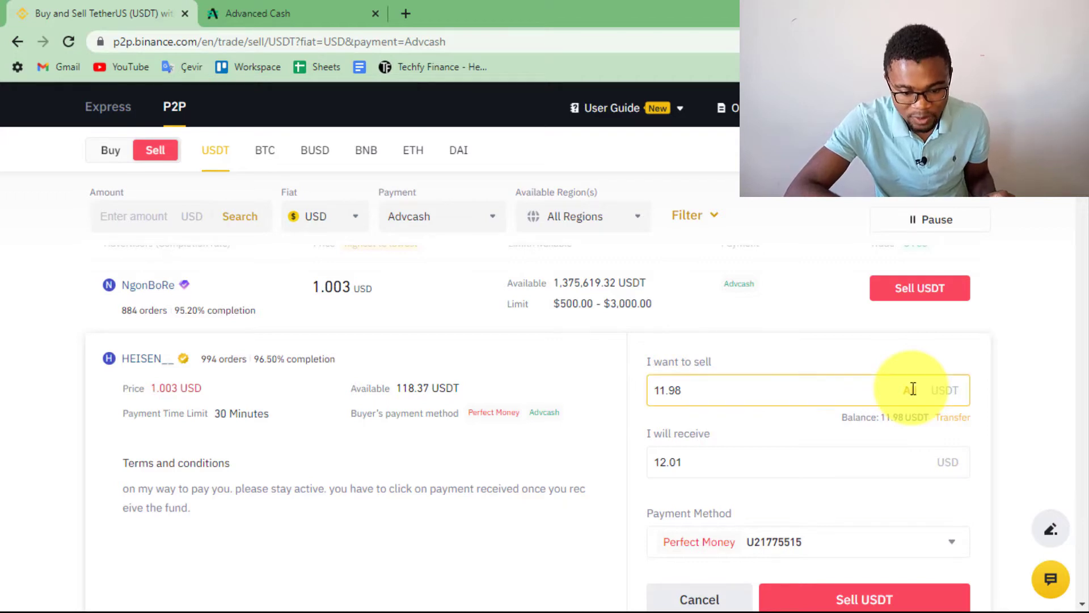
{"action": "left_click", "coordinate": [692, 468]}
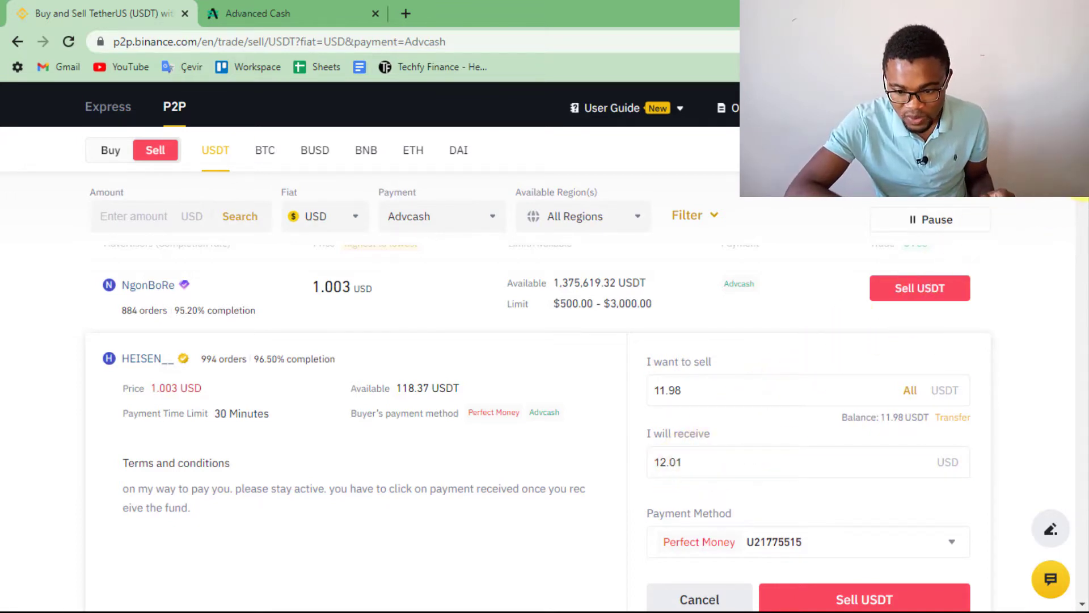
{"action": "scroll", "coordinate": [1081, 203], "scroll_direction": "down", "scroll_amount": 2}
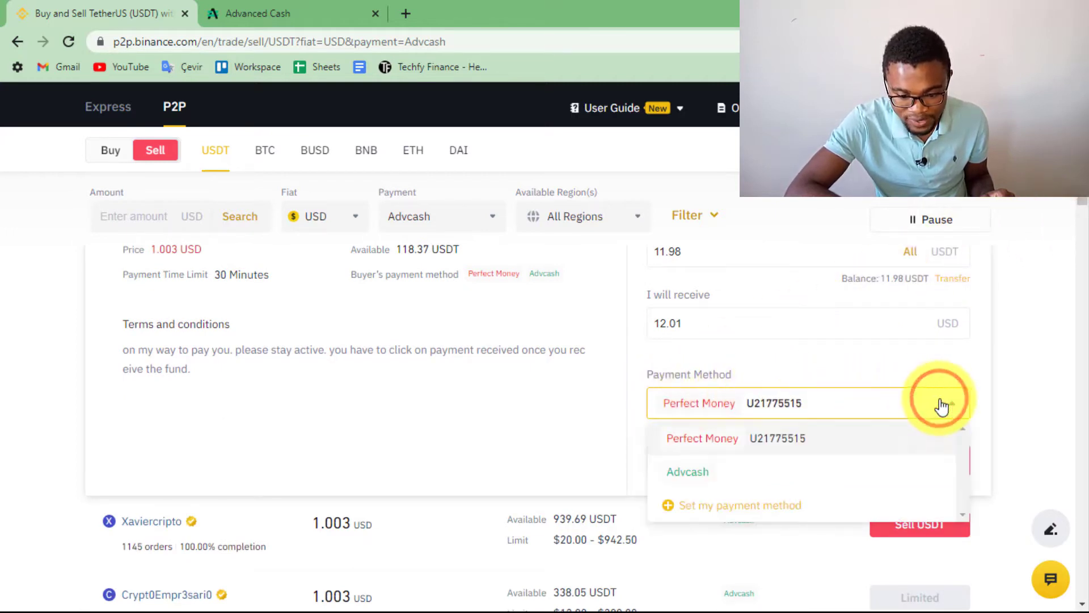
{"action": "left_click", "coordinate": [679, 476]}
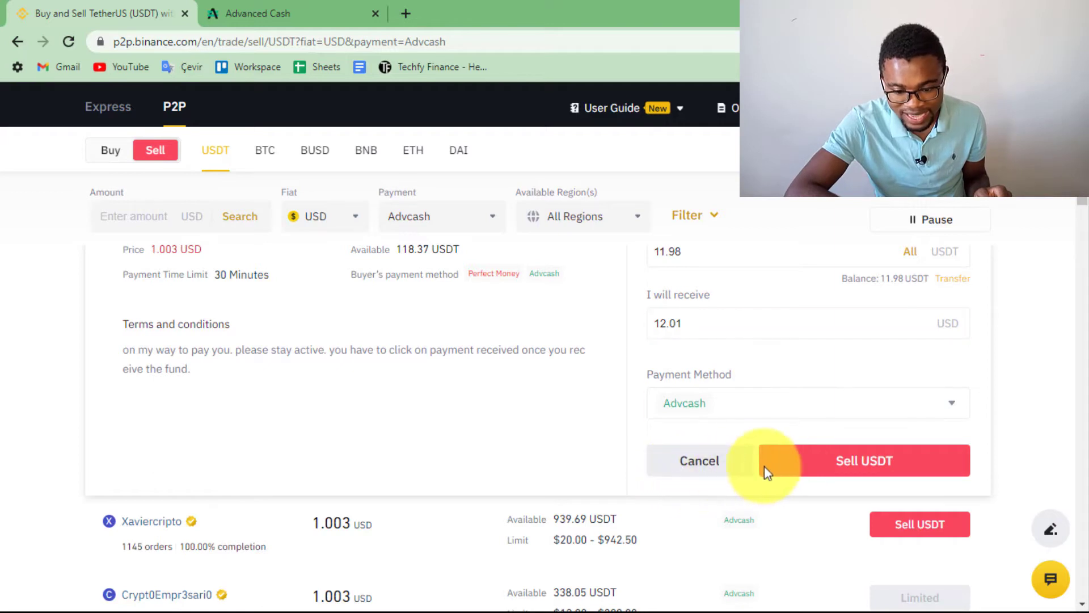
{"action": "left_click", "coordinate": [878, 464]}
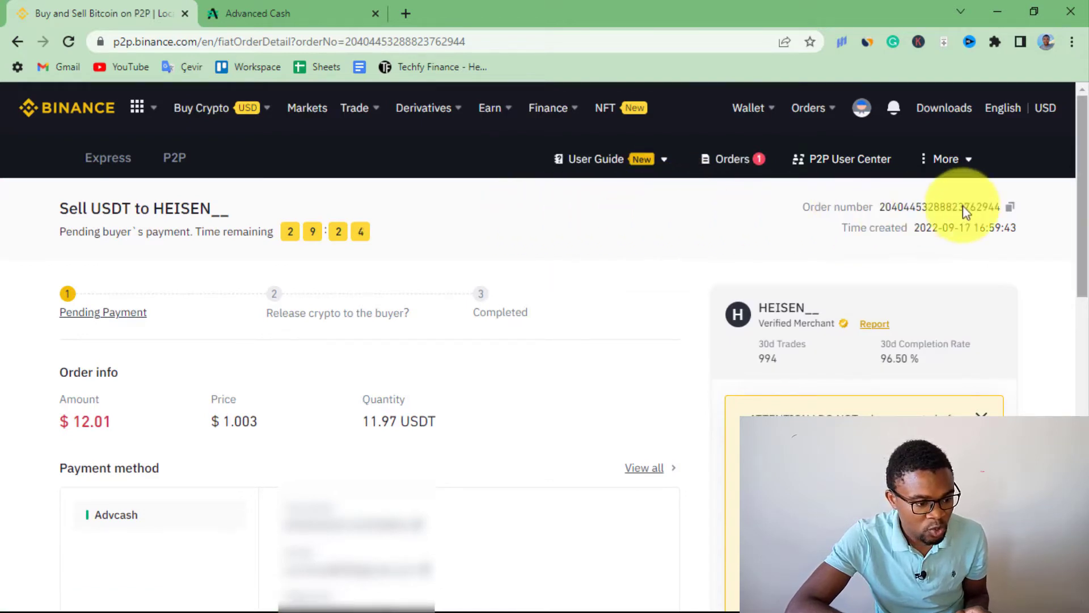
Scroll through the order details to review the buyer's Advcash info while awaiting payment
{"action": "scroll", "coordinate": [1077, 204], "scroll_direction": "down", "scroll_amount": 1}
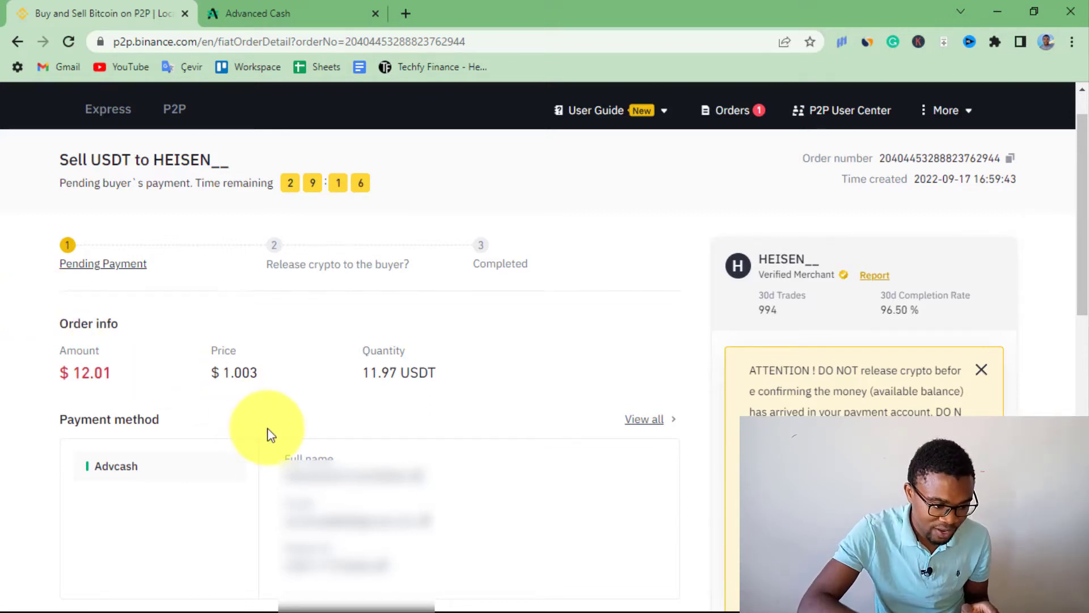
{"action": "scroll", "coordinate": [1070, 307], "scroll_direction": "down", "scroll_amount": 5}
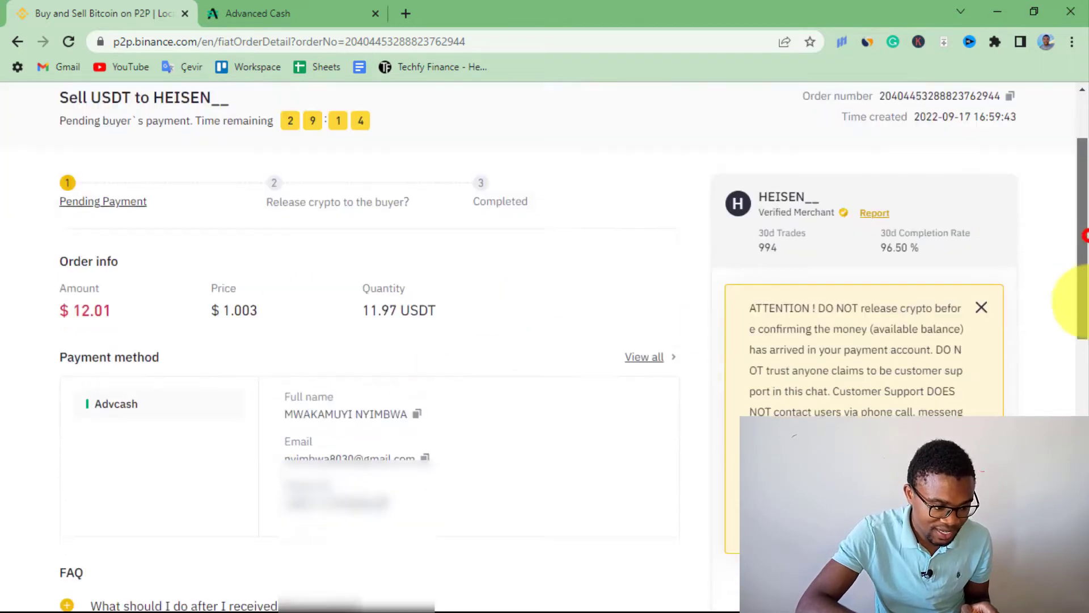
{"action": "scroll", "coordinate": [1078, 335], "scroll_direction": "up", "scroll_amount": 2}
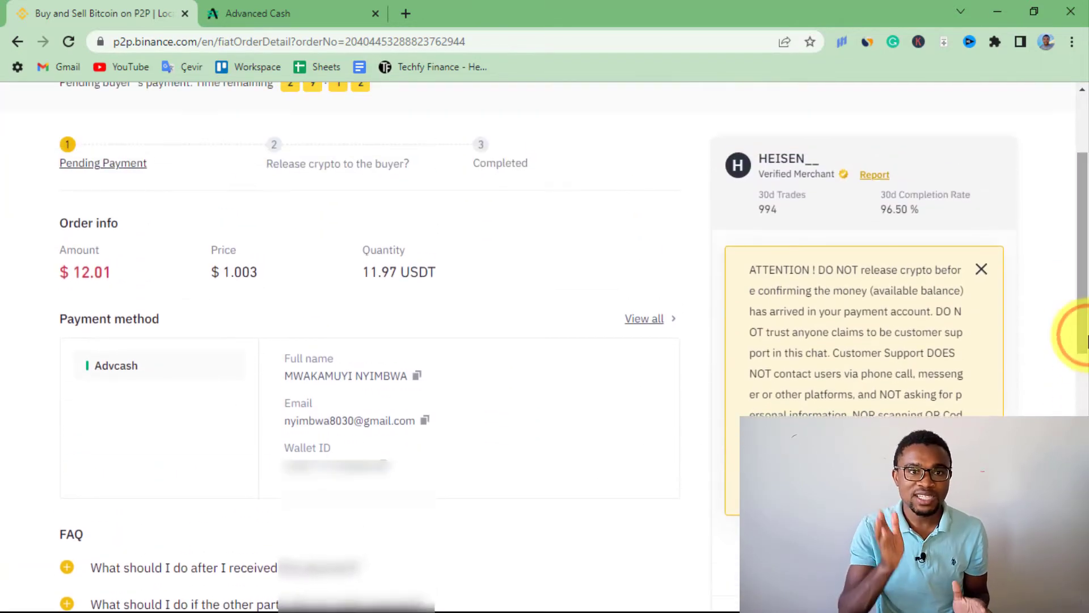
{"action": "left_click_drag", "start_coordinate": [1083, 278], "coordinate": [1083, 198]}
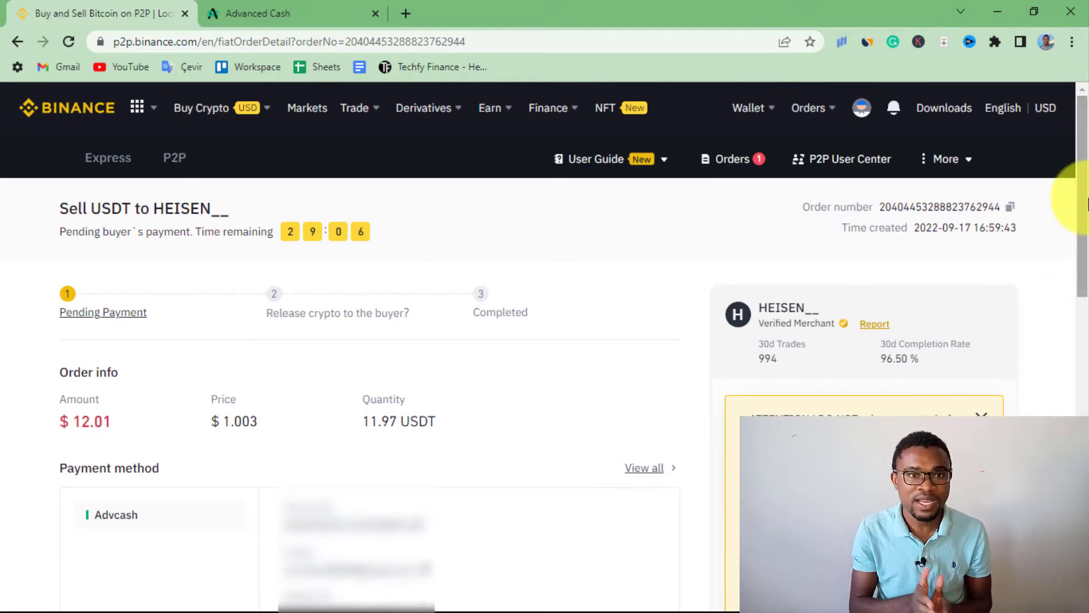
{"action": "scroll", "coordinate": [411, 151], "scroll_direction": "down", "scroll_amount": 1}
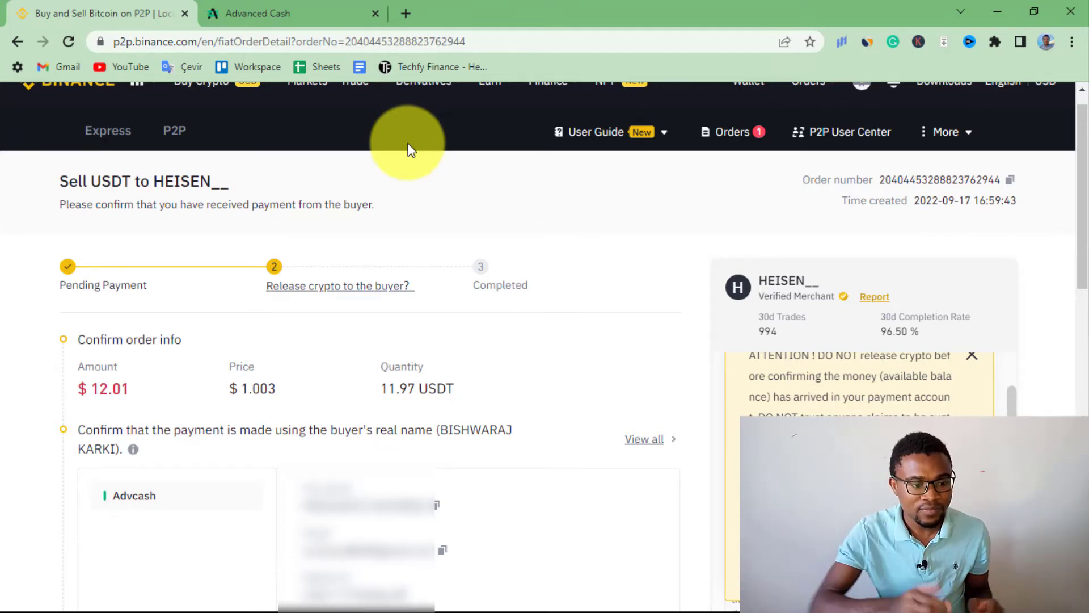
Reload Advcash and verify the incoming 12.01 USD payment in Transaction History
{"action": "left_click", "coordinate": [281, 6]}
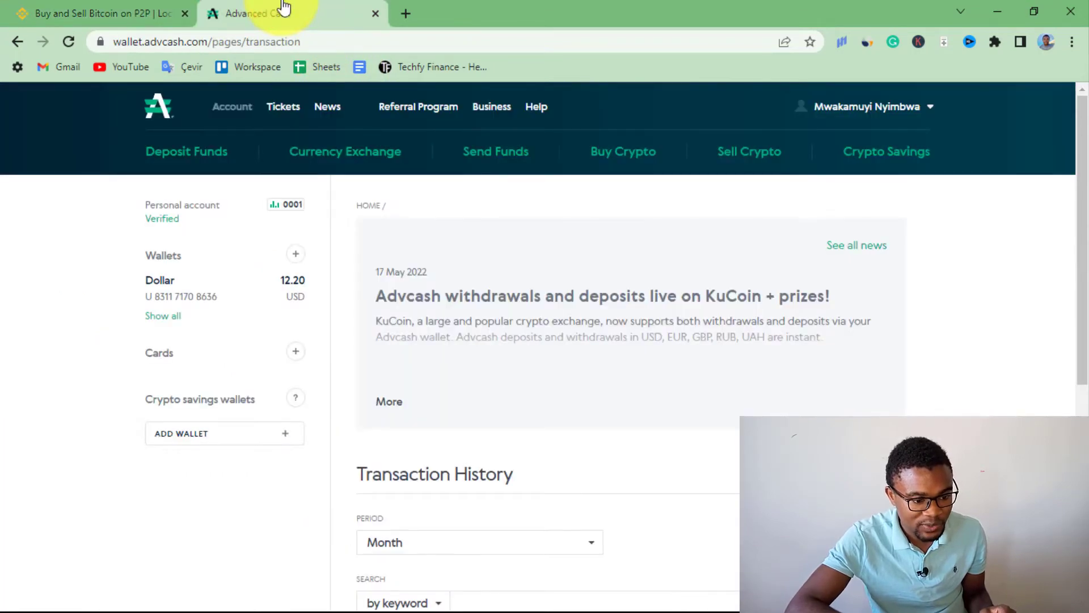
{"action": "left_click", "coordinate": [67, 42]}
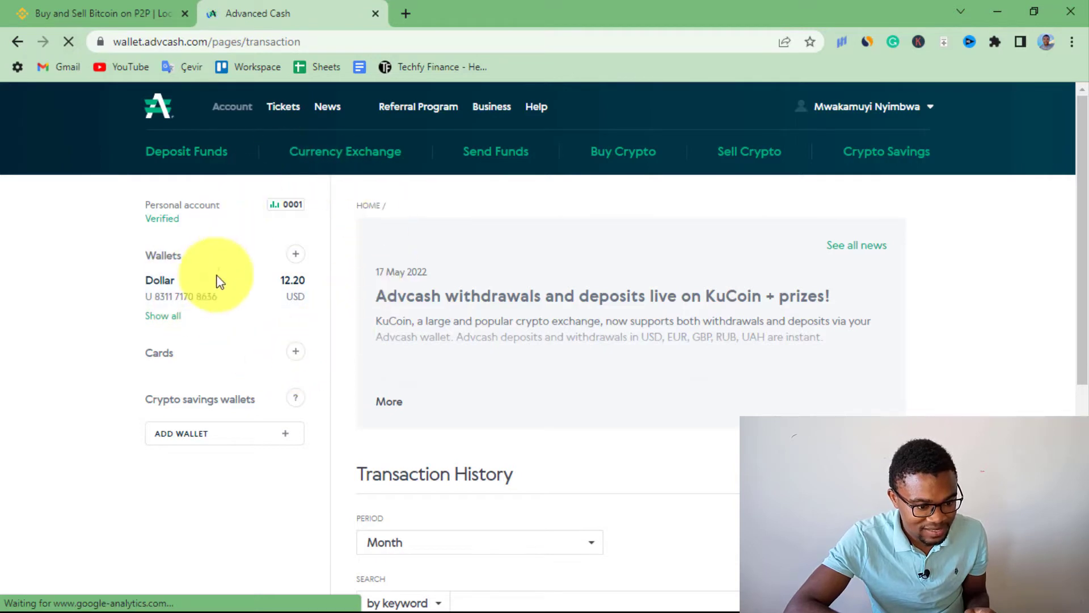
{"action": "left_click_drag", "start_coordinate": [1078, 212], "coordinate": [1076, 414]}
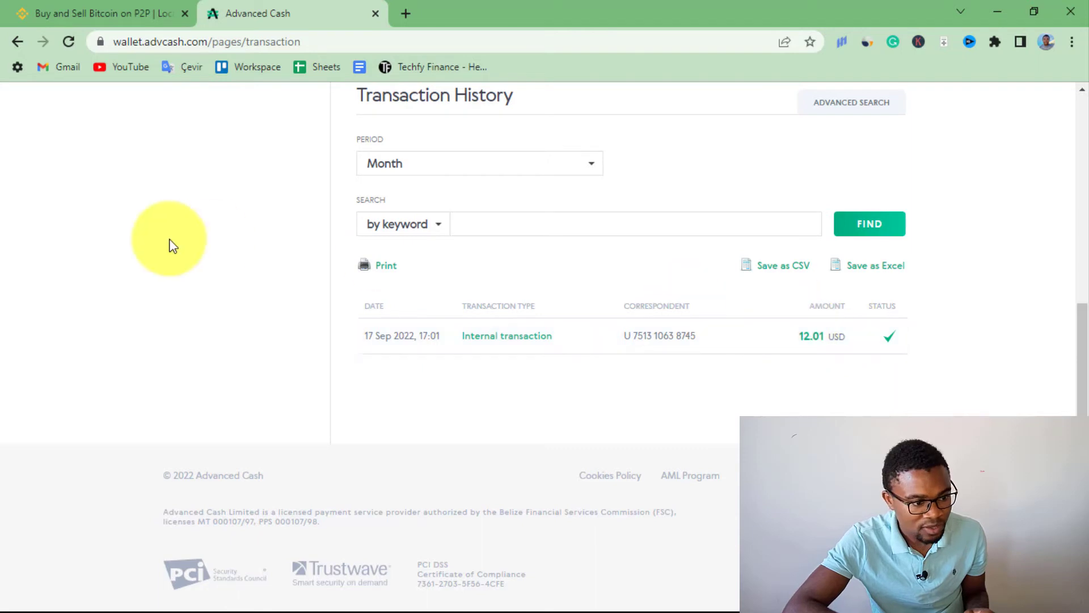
{"action": "left_click", "coordinate": [120, 8]}
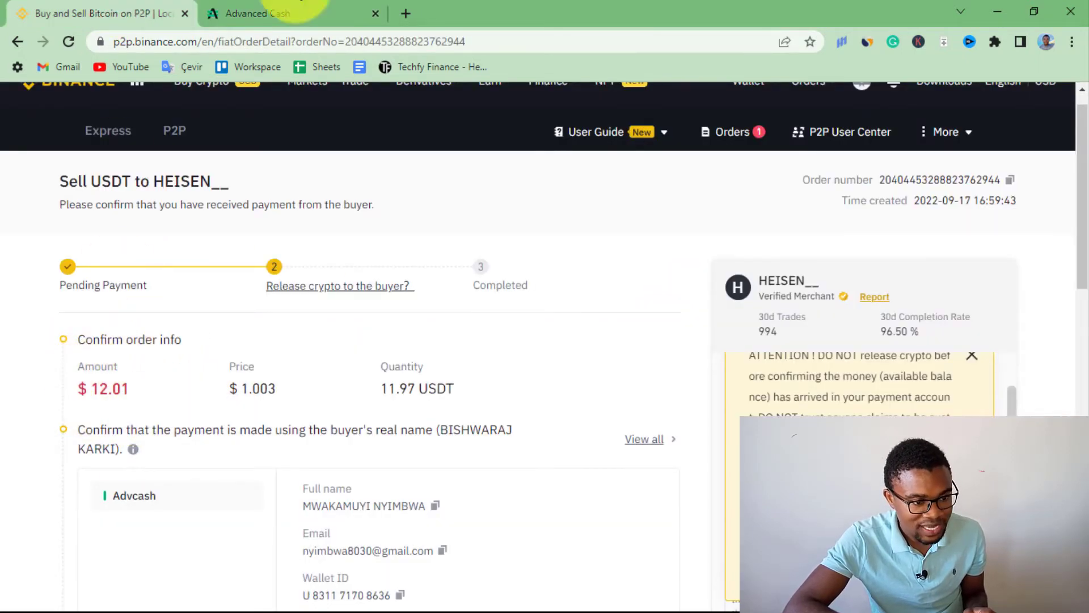
{"action": "left_click", "coordinate": [321, 8]}
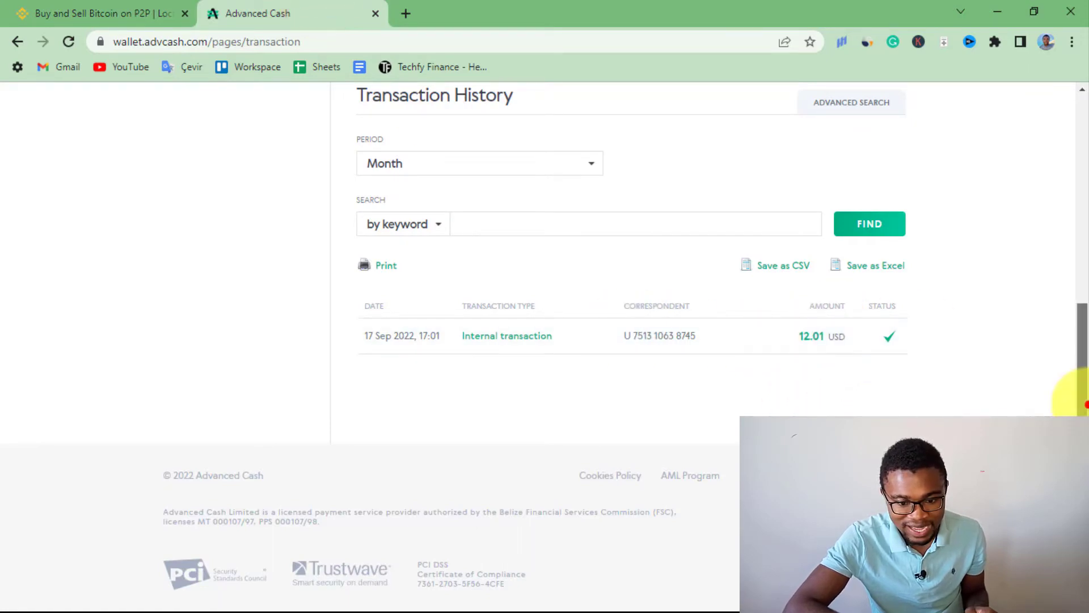
{"action": "left_click_drag", "start_coordinate": [1081, 392], "coordinate": [1087, 216]}
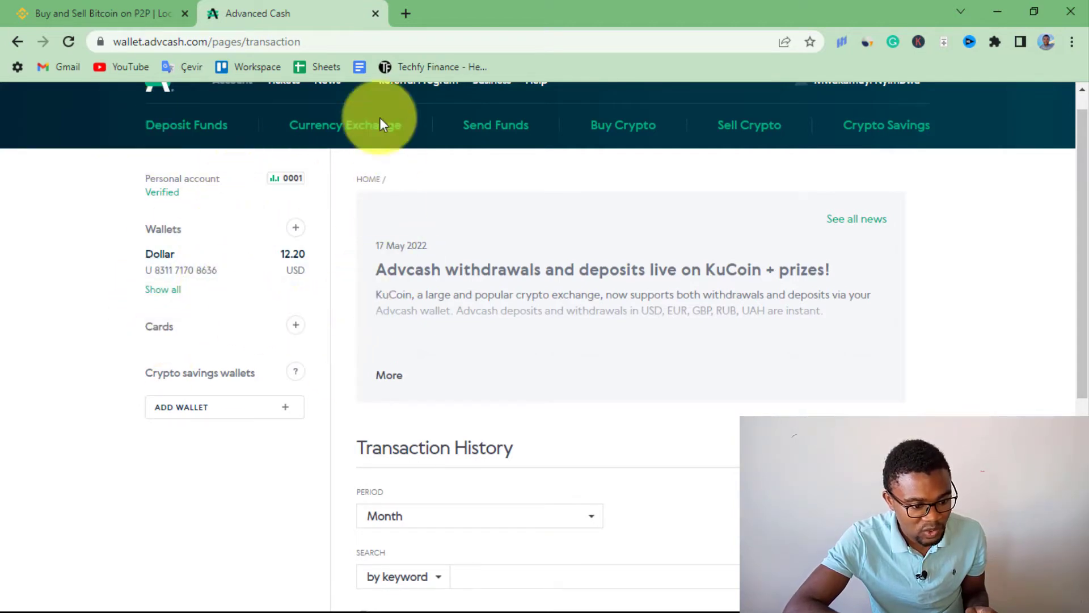
Mark the payment as received, confirm the correct amount, and request the SMS verification code
{"action": "left_click", "coordinate": [102, 6]}
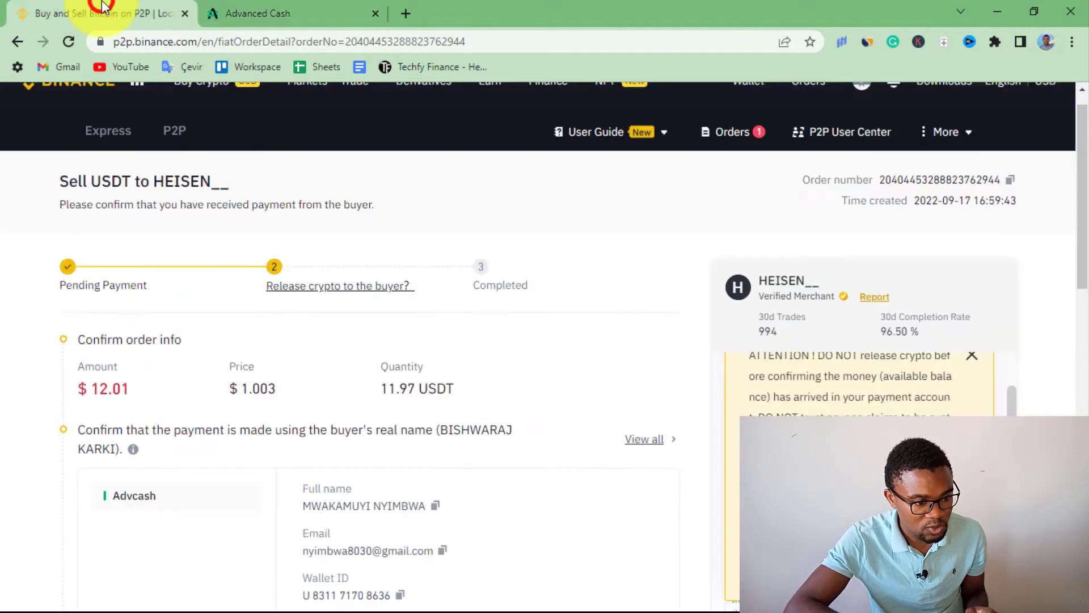
{"action": "left_click_drag", "start_coordinate": [1083, 156], "coordinate": [1084, 295]}
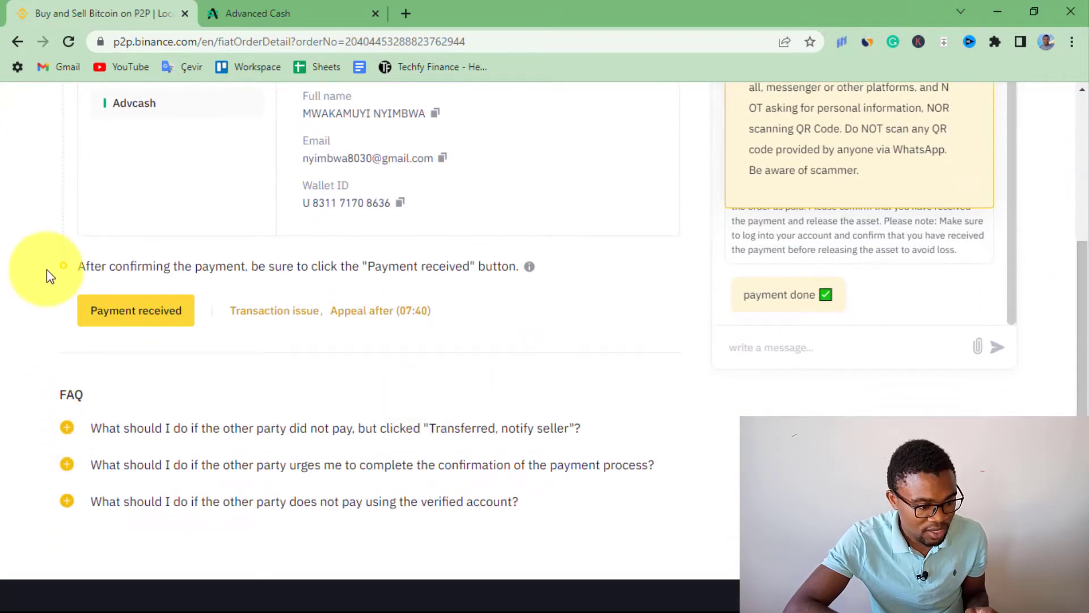
{"action": "left_click", "coordinate": [128, 321]}
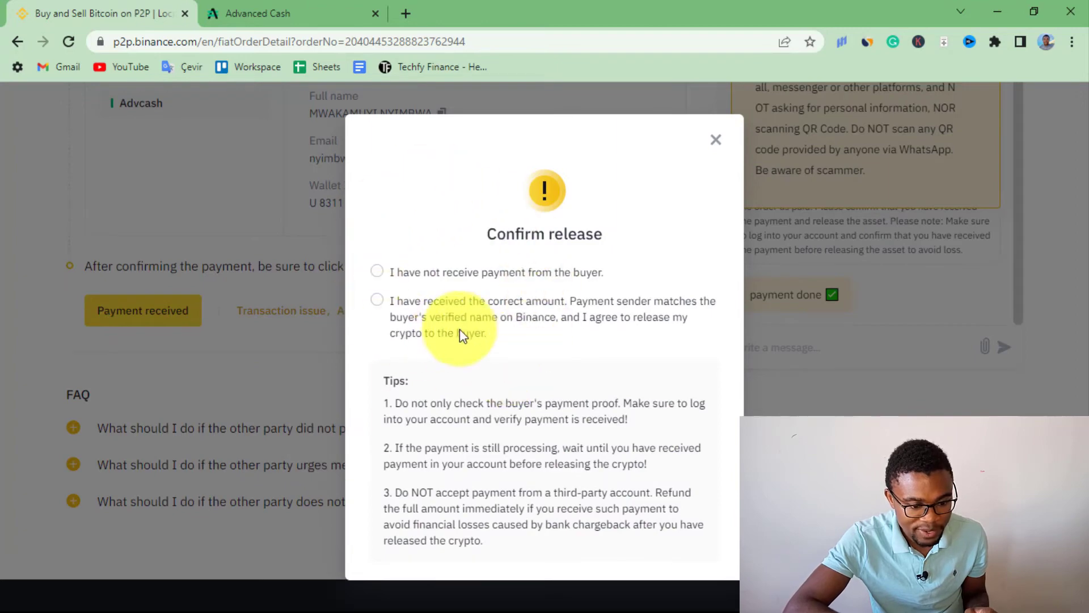
{"action": "left_click", "coordinate": [443, 309]}
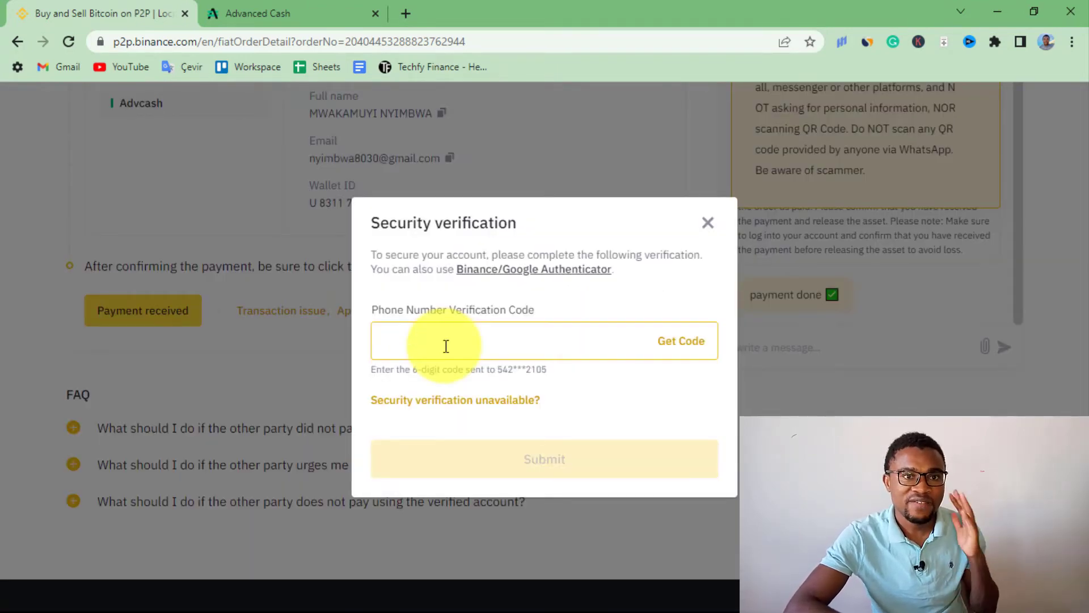
{"action": "left_click", "coordinate": [677, 344]}
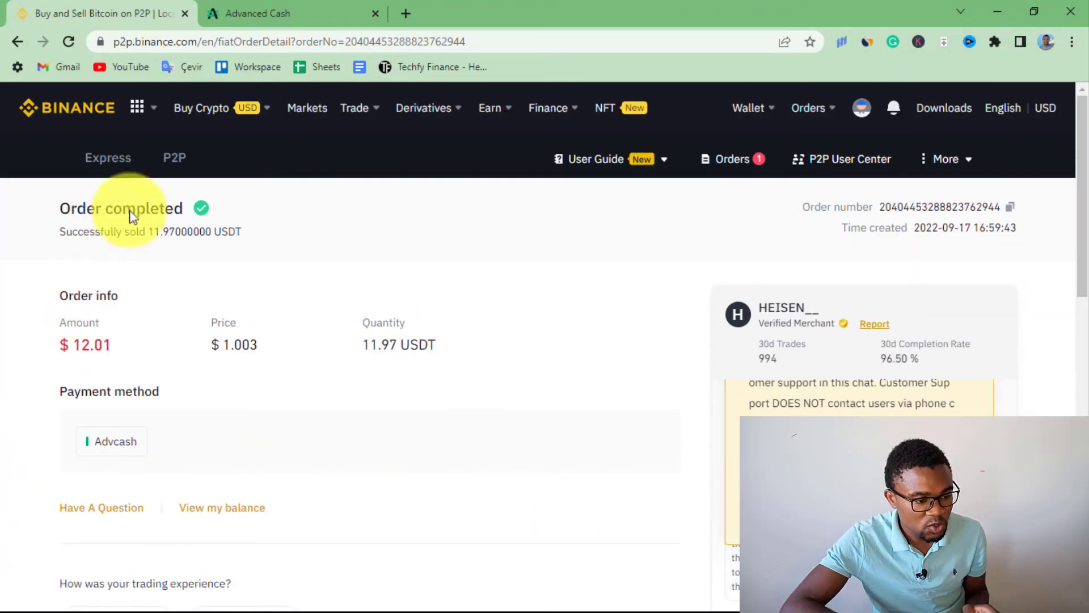
Open P2P Trading and filter the USDT Buy offers to USD paid via Advcash
{"action": "mouse_move", "coordinate": [207, 102]}
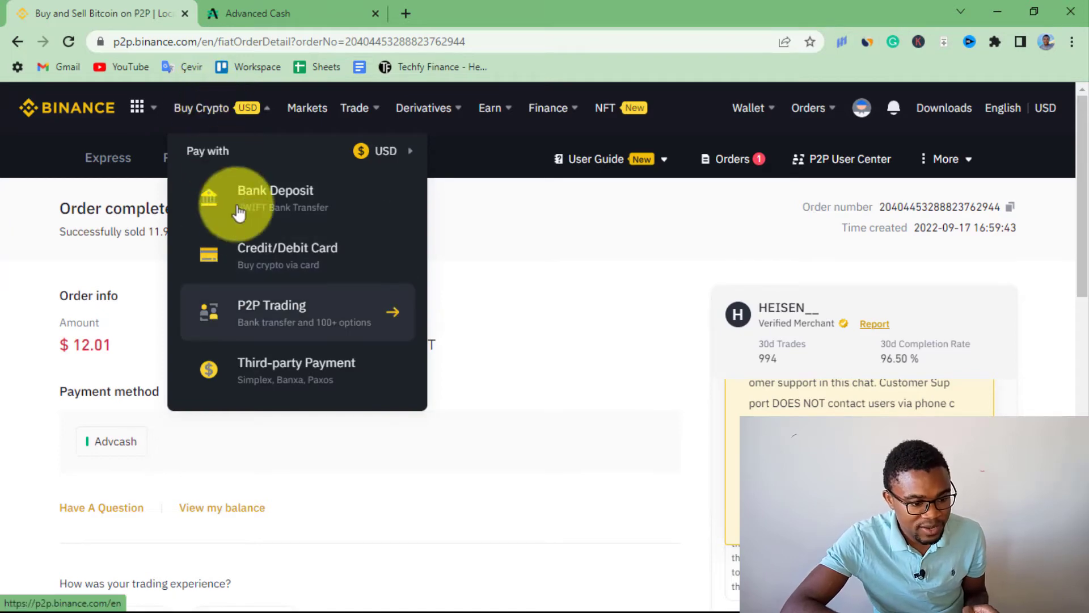
{"action": "left_click", "coordinate": [268, 315]}
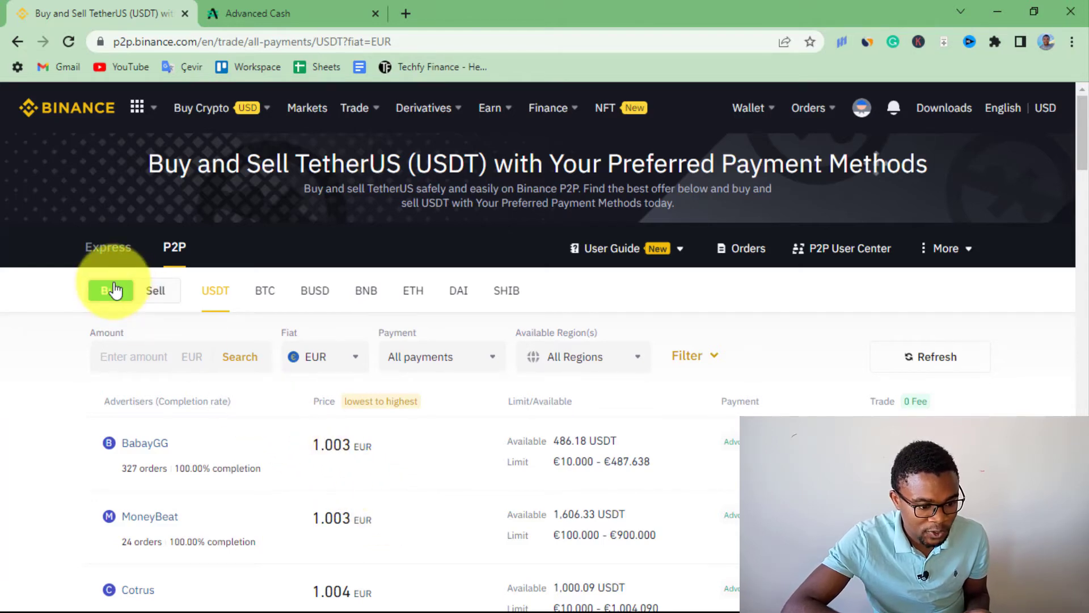
{"action": "left_click", "coordinate": [345, 353]}
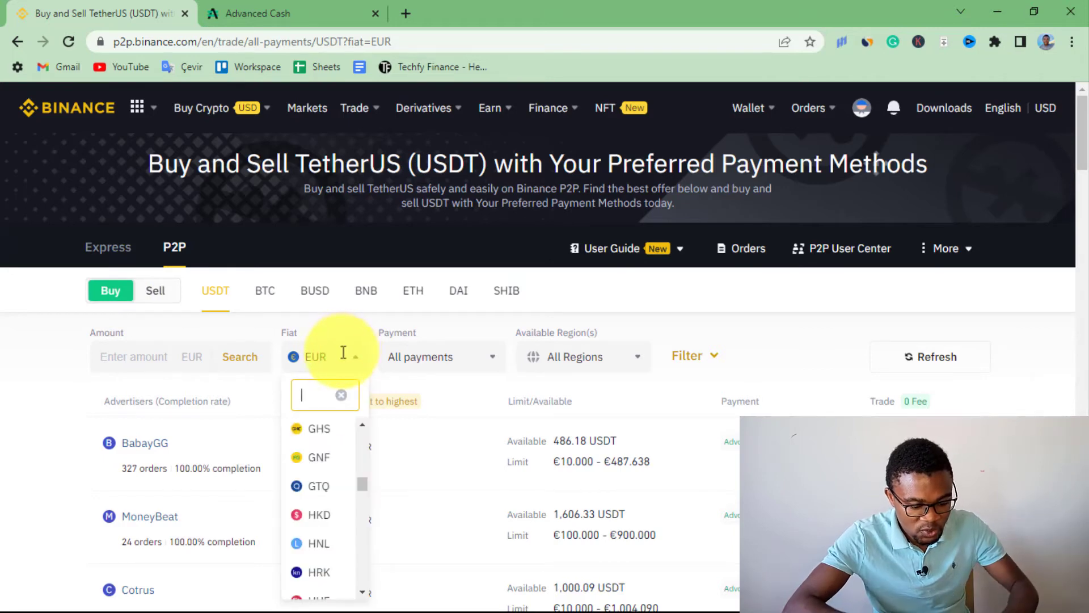
{"action": "type", "text": "usd"}
{"action": "left_click", "coordinate": [316, 433]}
{"action": "left_click", "coordinate": [452, 363]}
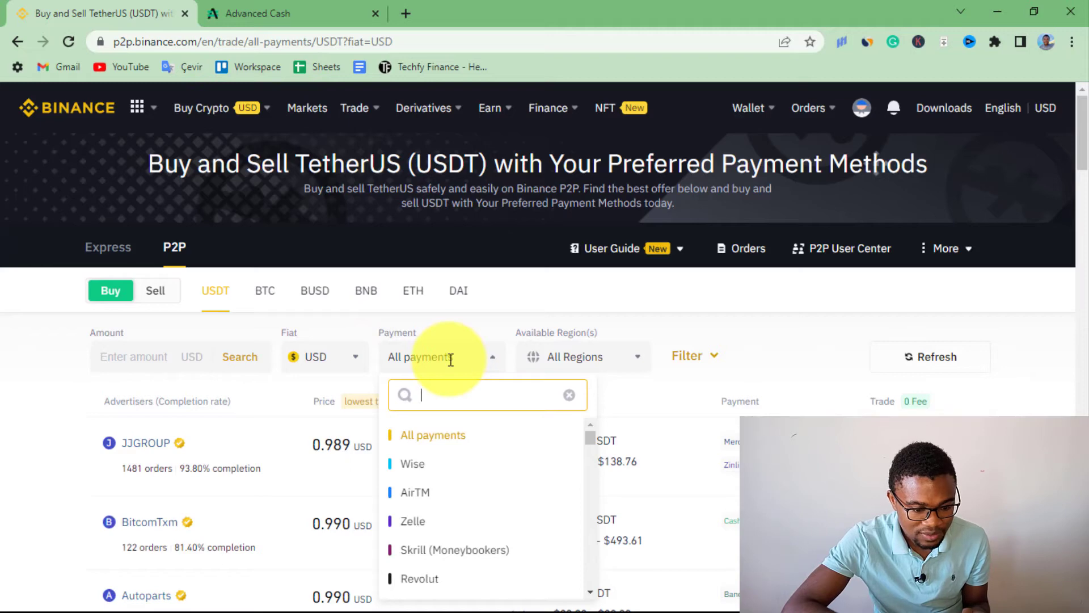
{"action": "type", "text": "adv"}
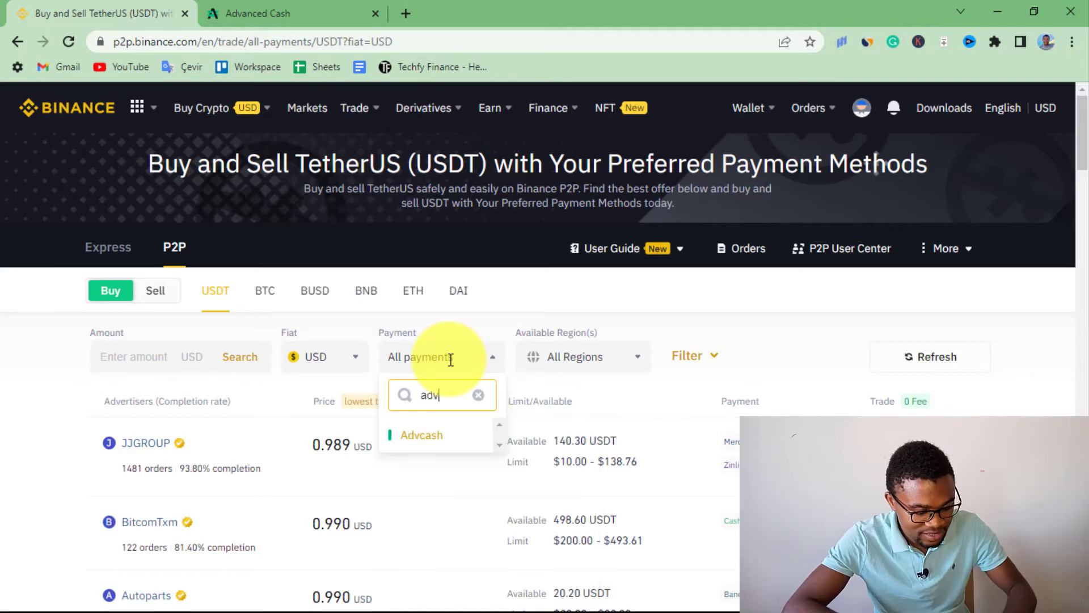
{"action": "left_click", "coordinate": [421, 436]}
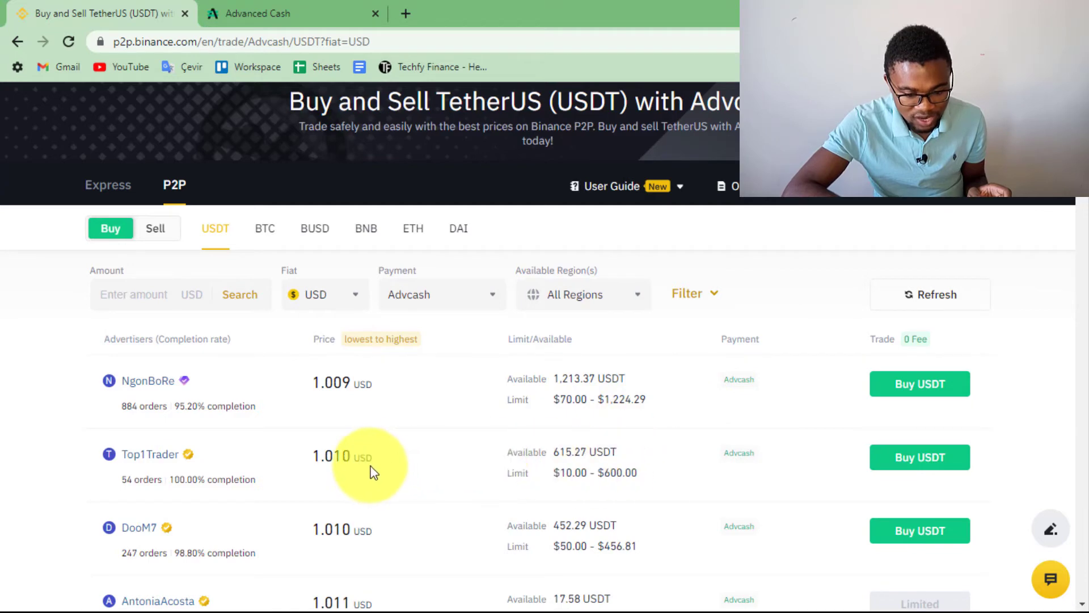
Order 12.07 USDT for 12.20 USD from the 1.010 USD Advcash offer
{"action": "left_click", "coordinate": [930, 469]}
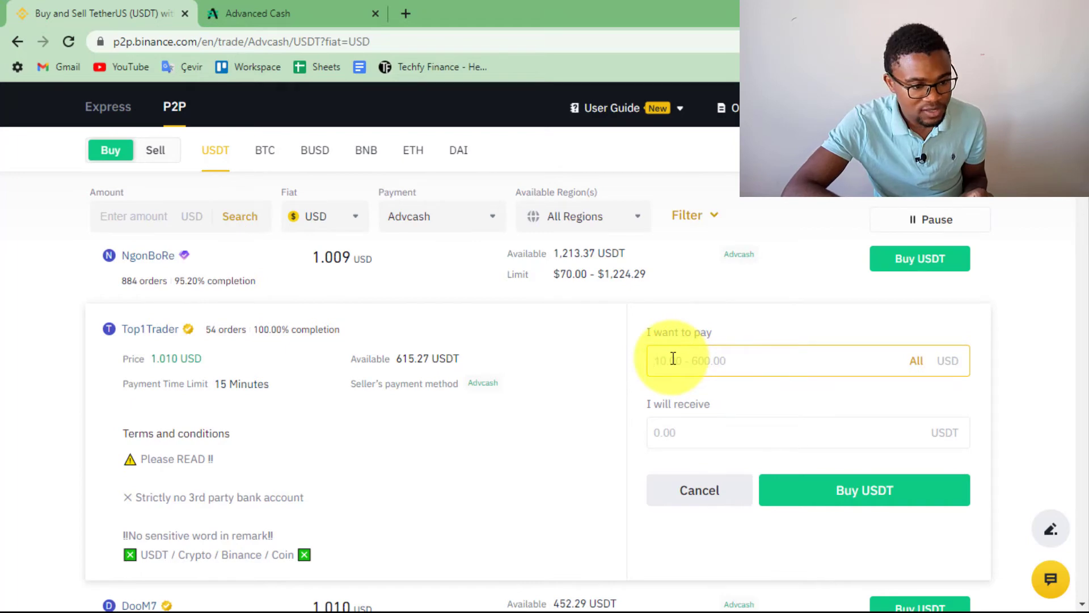
{"action": "left_click", "coordinate": [309, 8]}
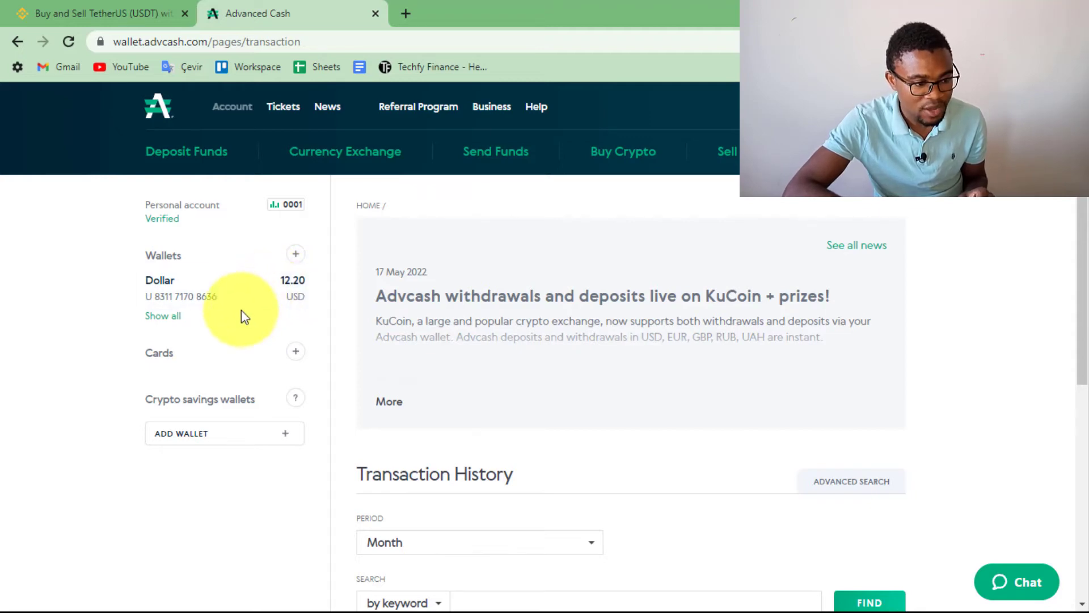
{"action": "left_click", "coordinate": [125, 8]}
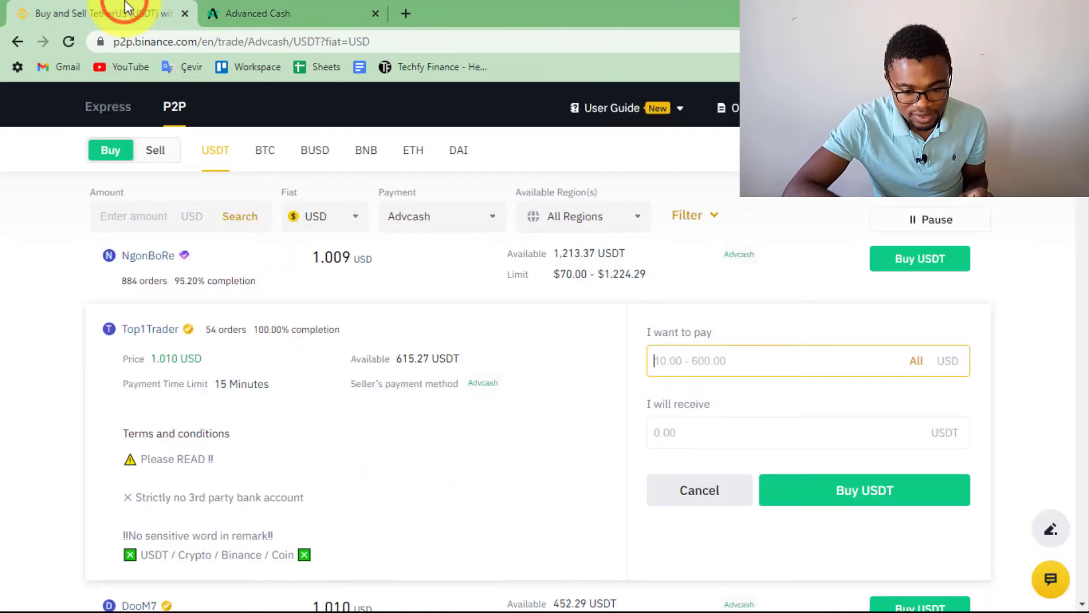
{"action": "left_click", "coordinate": [677, 358]}
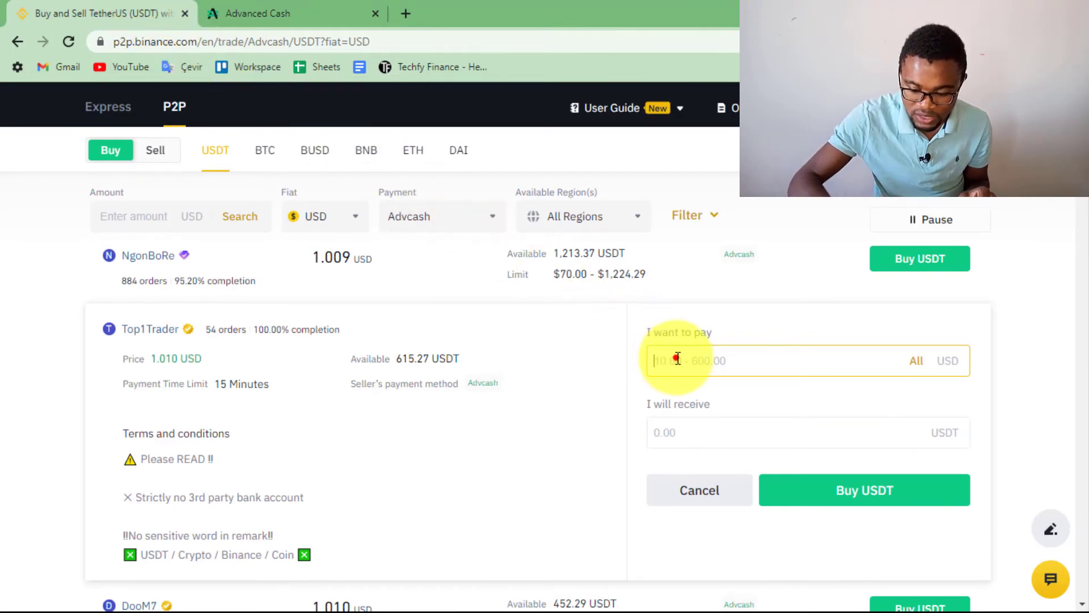
{"action": "type", "text": "12.2"}
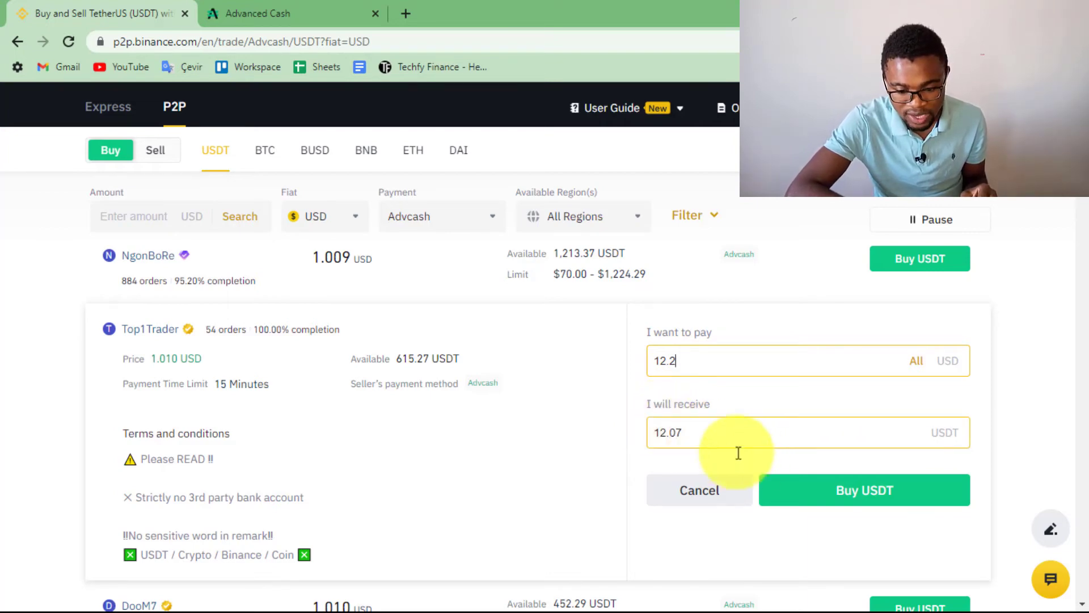
{"action": "left_click", "coordinate": [842, 503]}
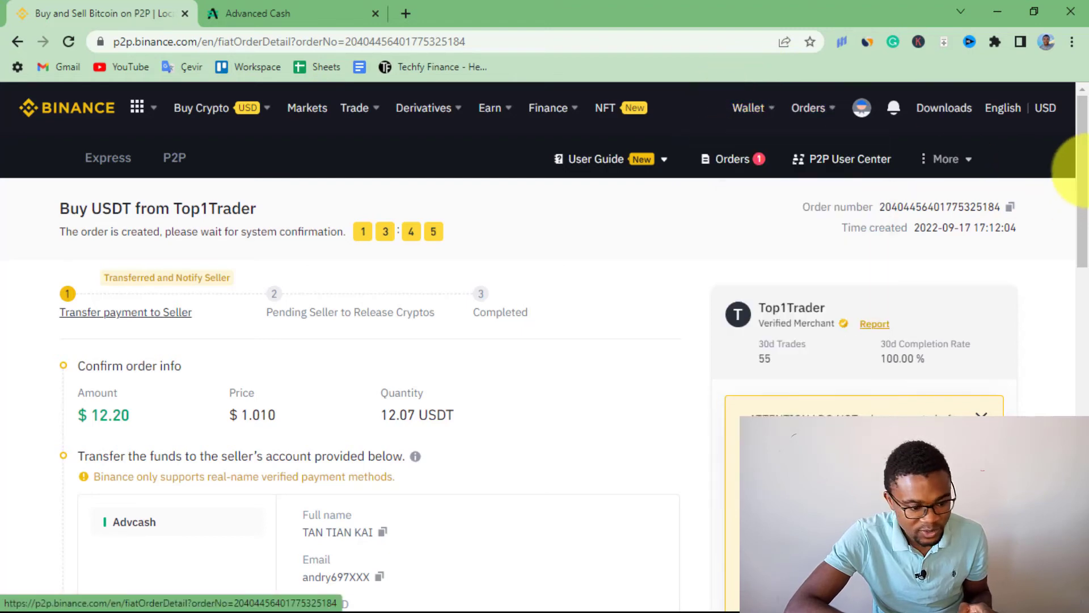
Review the seller's Advcash payment details on the order, then go to the Advcash wallet tab
{"action": "scroll", "coordinate": [1085, 168], "scroll_direction": "down", "scroll_amount": 2}
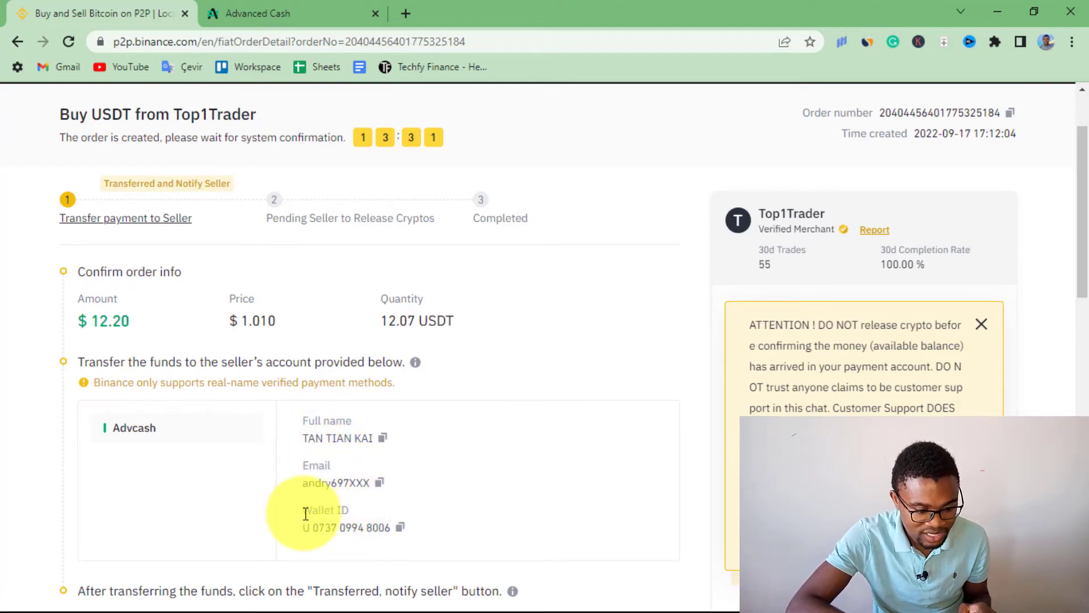
{"action": "key", "text": "ctrl+Tab"}
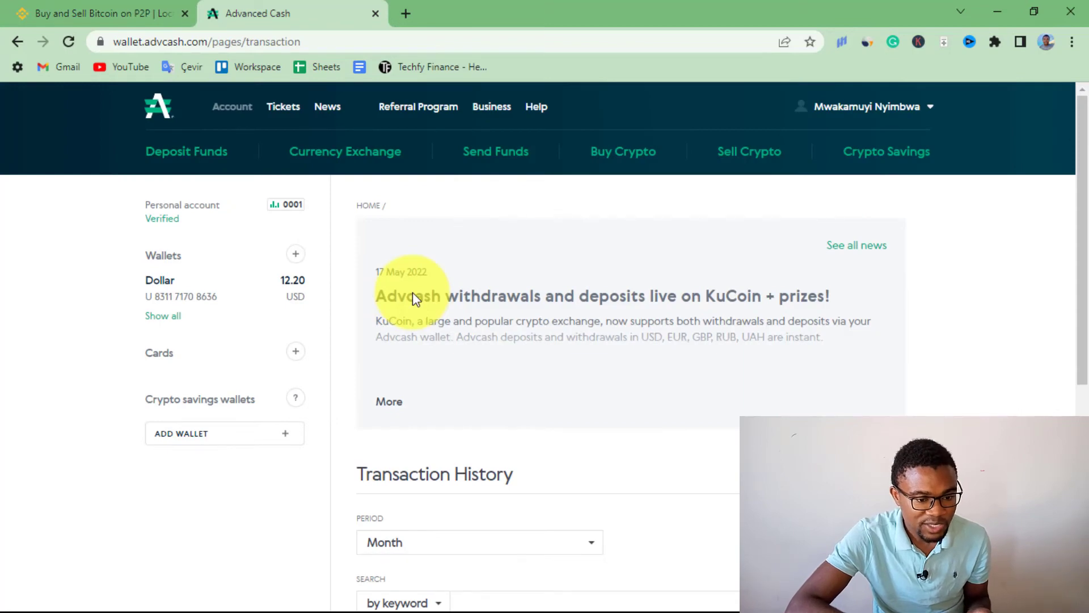
Send 12.2 USD from the Dollar wallet to the seller's Advcash wallet ID and continue
{"action": "left_click", "coordinate": [503, 164]}
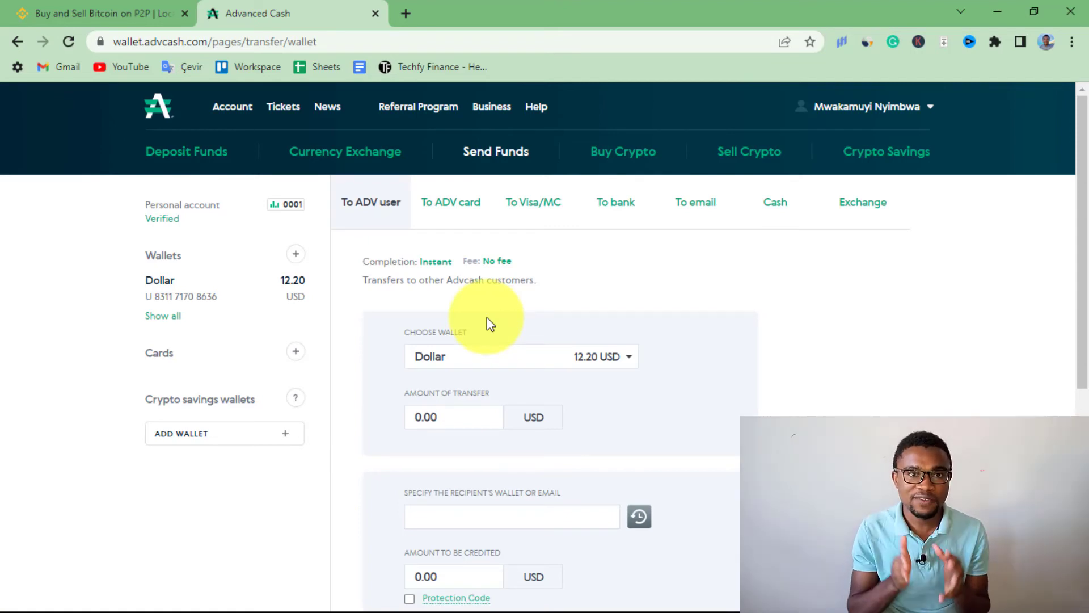
{"action": "left_click", "coordinate": [432, 417]}
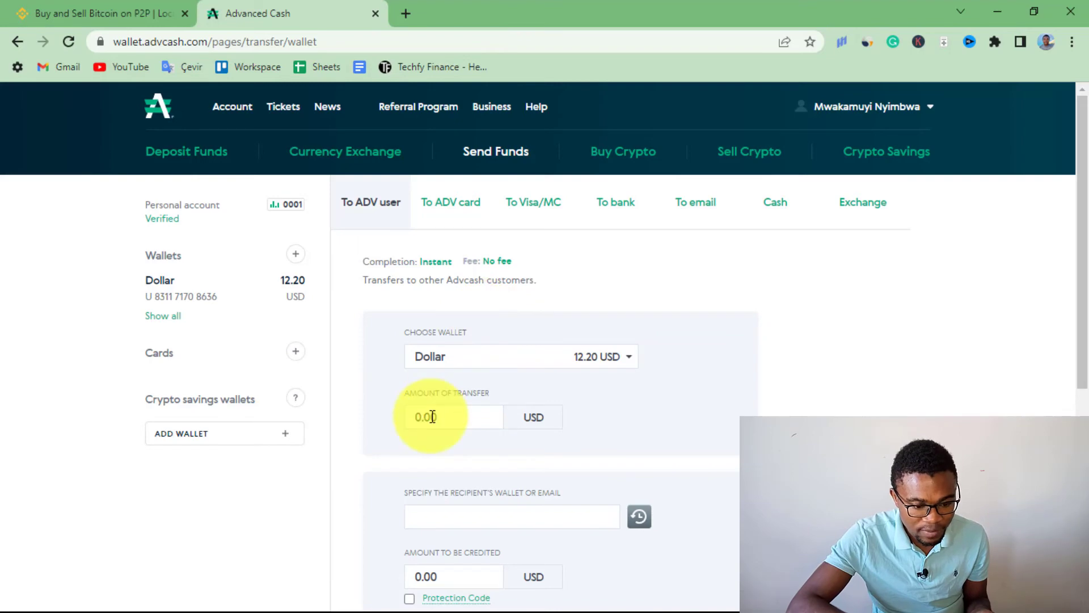
{"action": "left_click", "coordinate": [432, 417]}
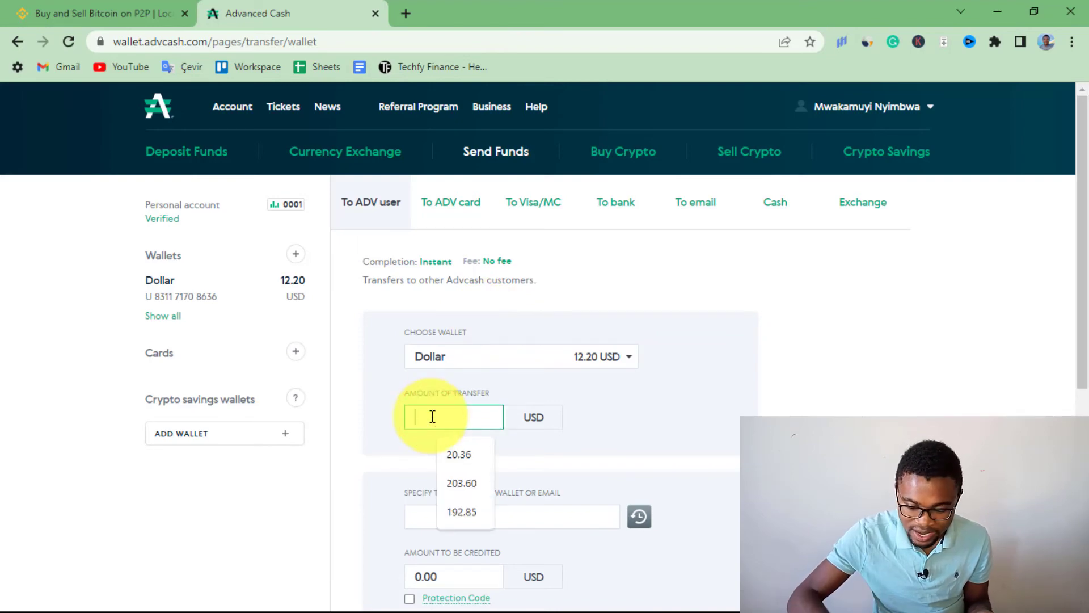
{"action": "type", "text": "1"}
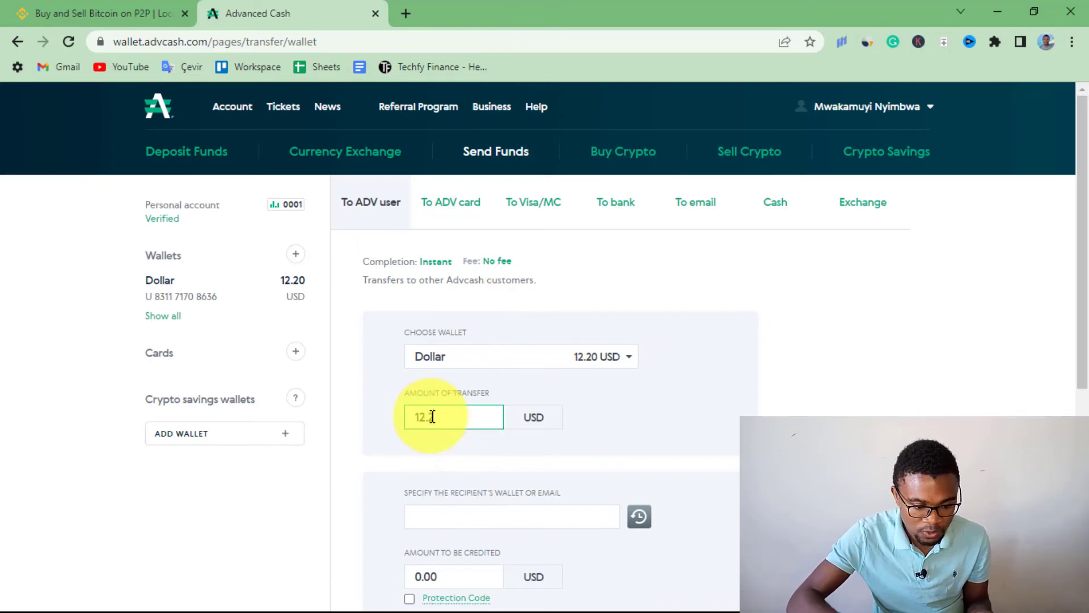
{"action": "type", "text": "2.2"}
{"action": "left_click_drag", "start_coordinate": [1083, 279], "coordinate": [1086, 318]}
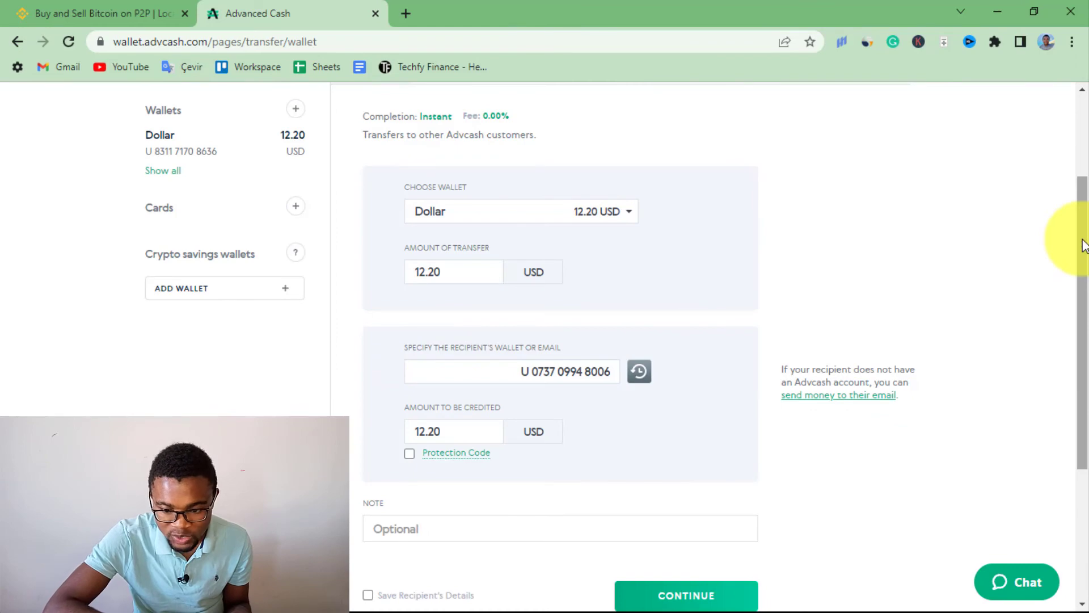
{"action": "scroll", "coordinate": [1084, 245], "scroll_direction": "down", "scroll_amount": 2}
{"action": "left_click", "coordinate": [717, 471]}
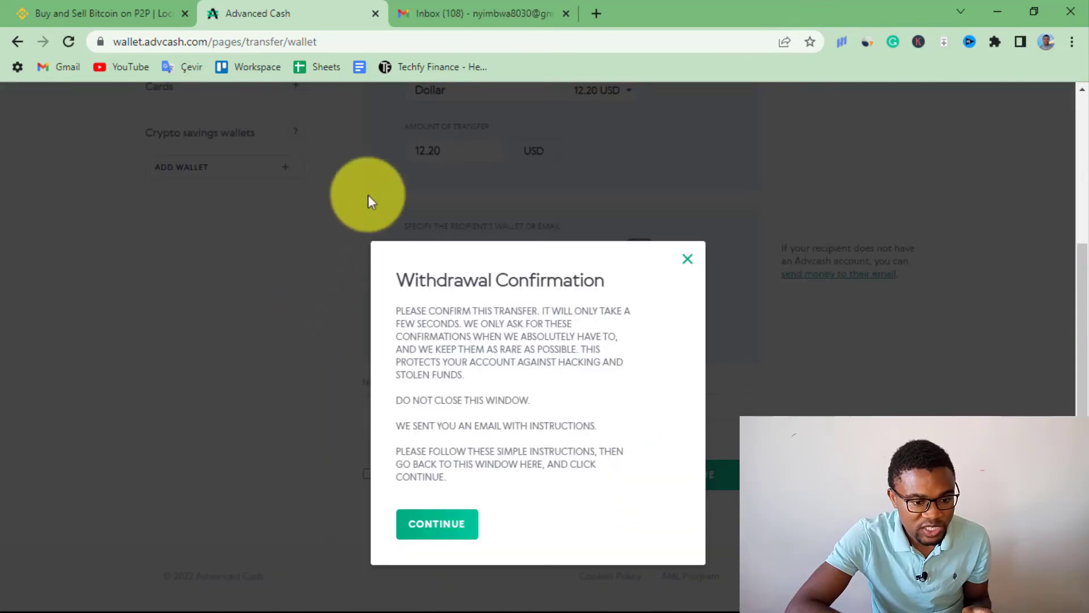
Confirm the withdrawal from the Advcash 'Please Confirm Withdrawal' email in Gmail
{"action": "left_click", "coordinate": [482, 11]}
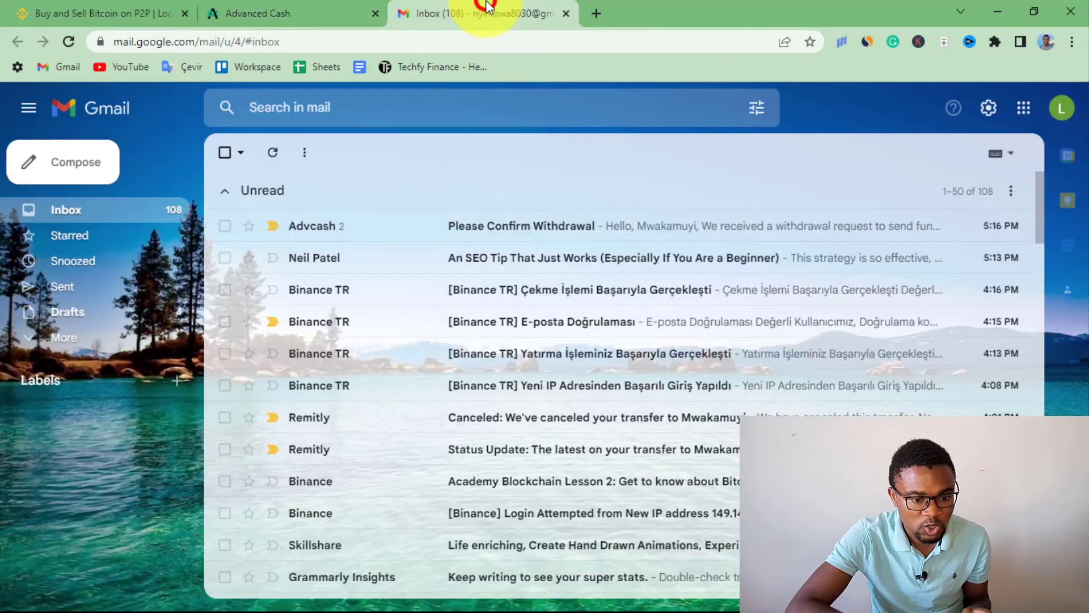
{"action": "left_click", "coordinate": [345, 227]}
{"action": "left_click_drag", "start_coordinate": [1040, 259], "coordinate": [1050, 324]}
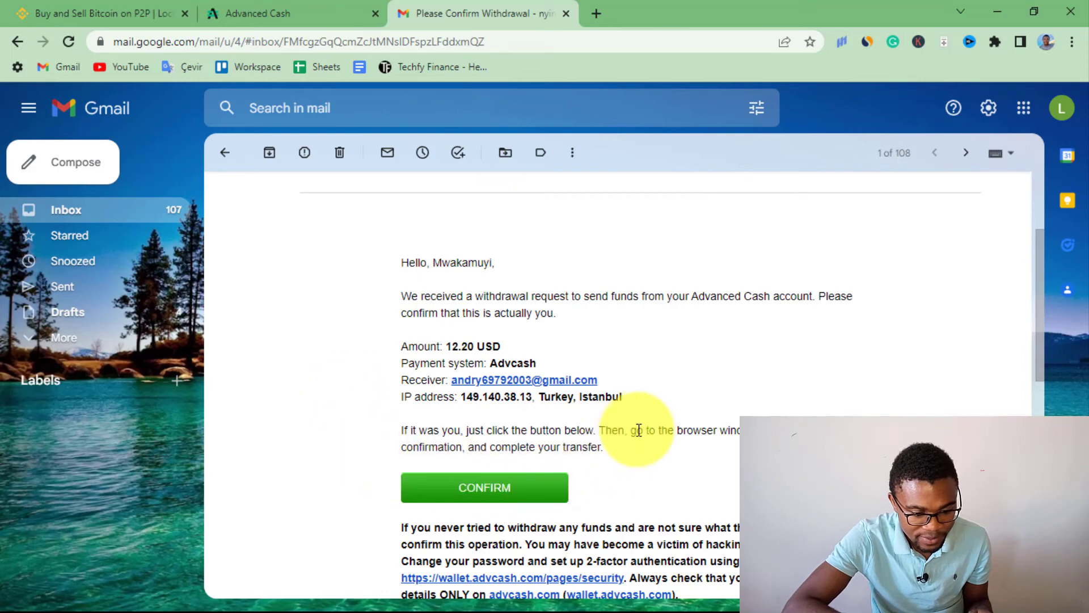
{"action": "left_click", "coordinate": [463, 489]}
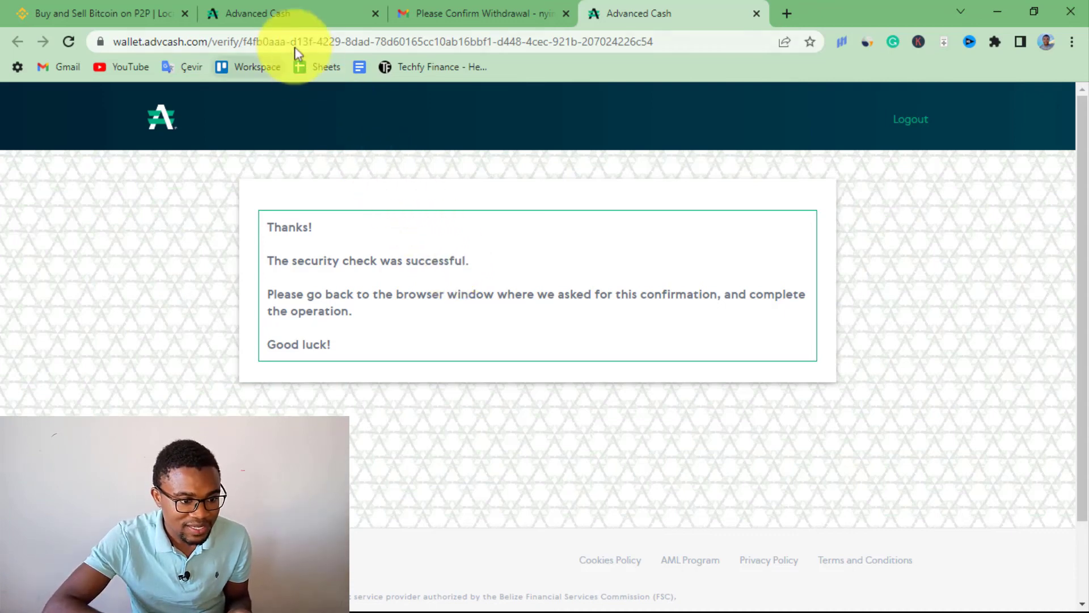
Finalize the 12.20 USD Advcash payment to the seller and return to the Binance order
{"action": "left_click", "coordinate": [282, 12]}
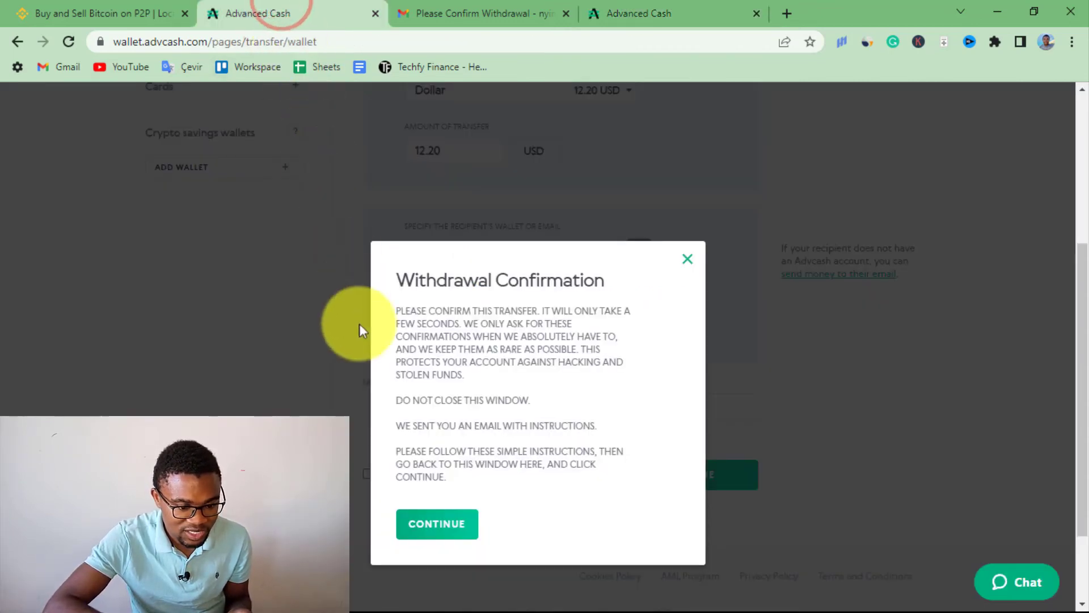
{"action": "left_click", "coordinate": [408, 520]}
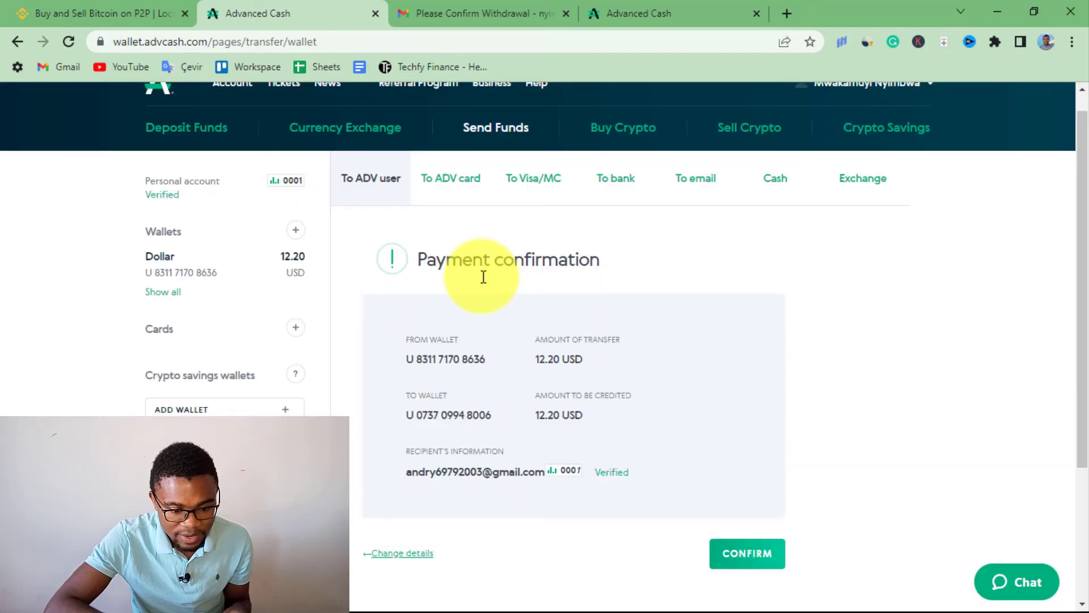
{"action": "left_click", "coordinate": [748, 554]}
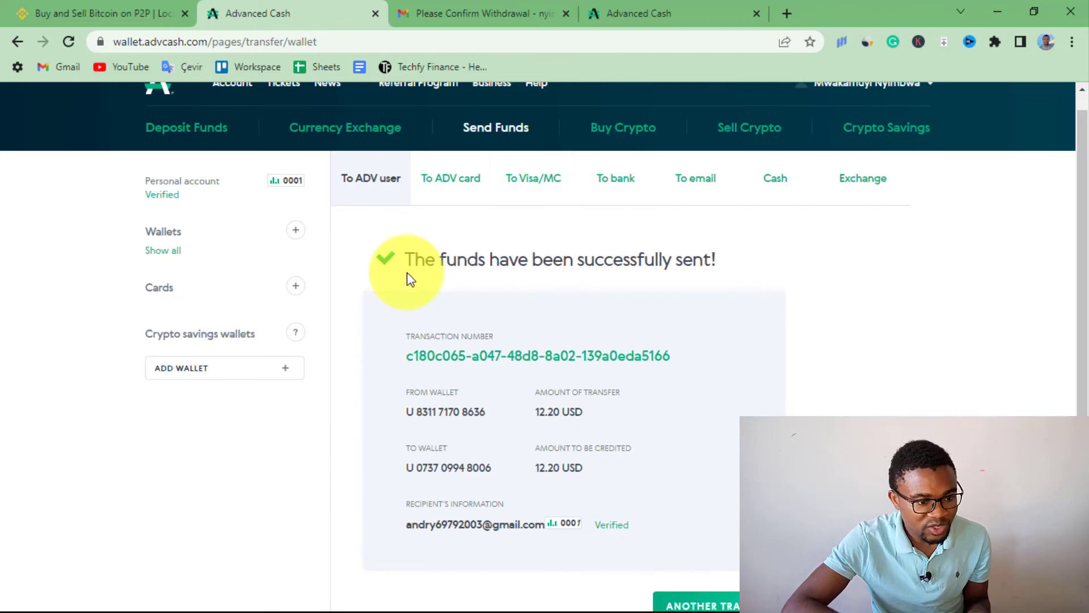
{"action": "left_click", "coordinate": [155, 7]}
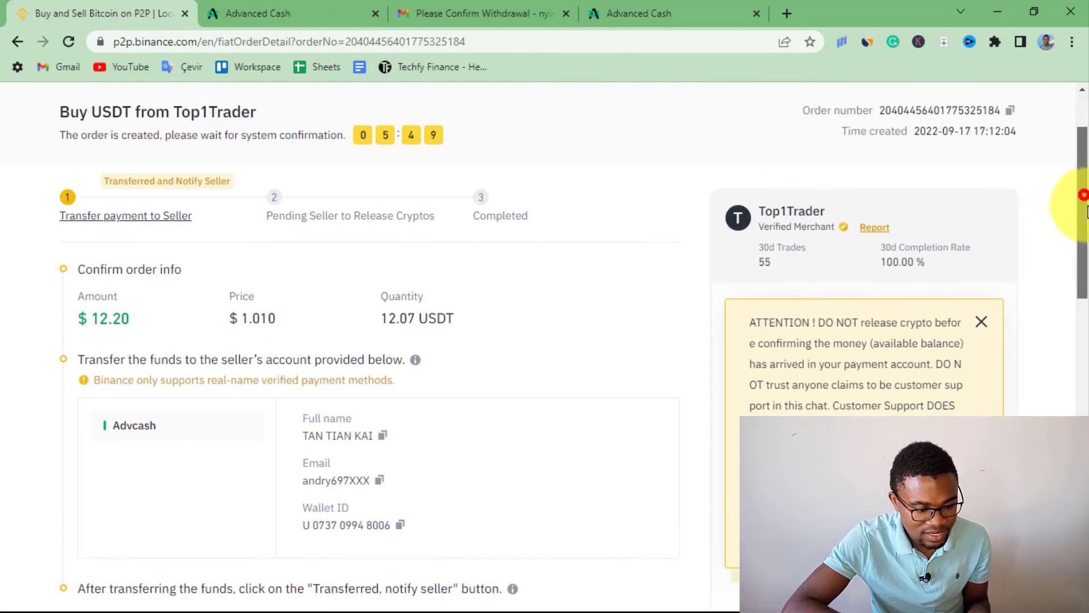
Notify the seller the payment came from your own account, then view Wallet Overview
{"action": "left_click_drag", "start_coordinate": [1082, 194], "coordinate": [1084, 259]}
{"action": "scroll", "coordinate": [1086, 271], "scroll_direction": "down", "scroll_amount": 1}
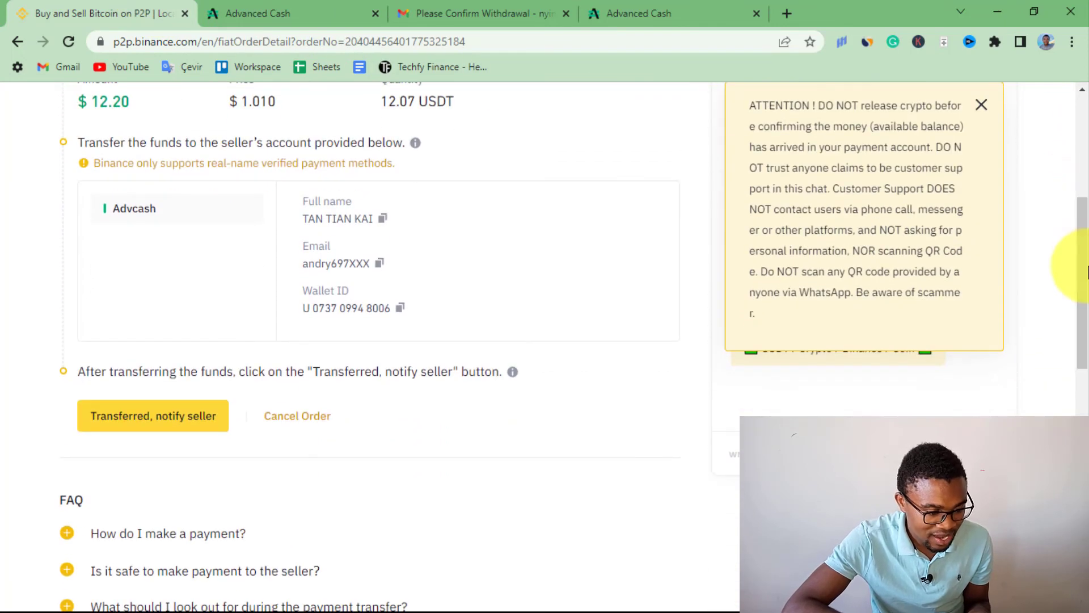
{"action": "left_click", "coordinate": [181, 420]}
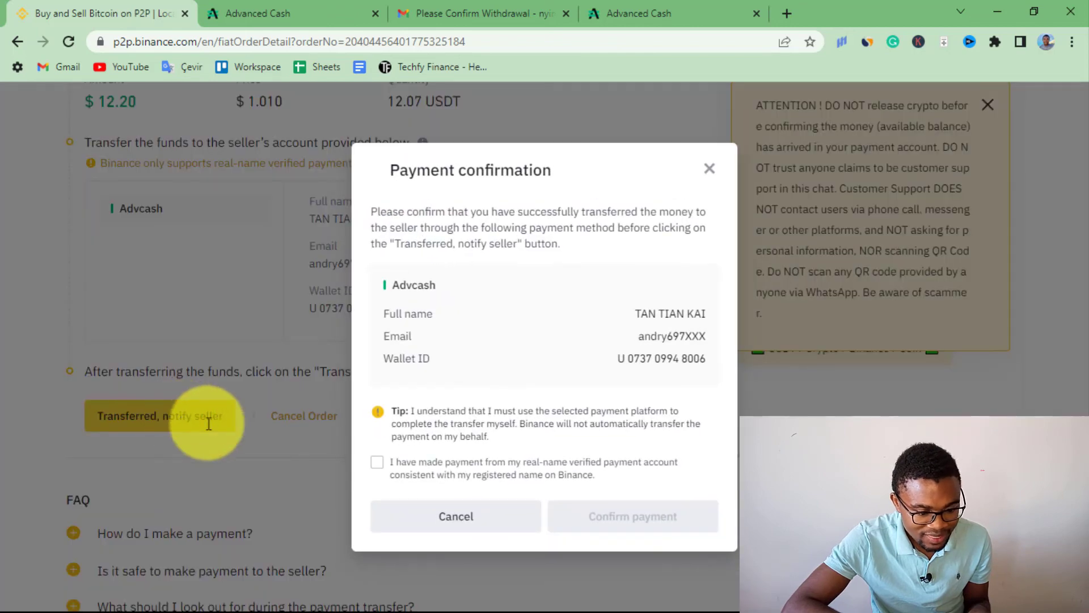
{"action": "left_click", "coordinate": [377, 463]}
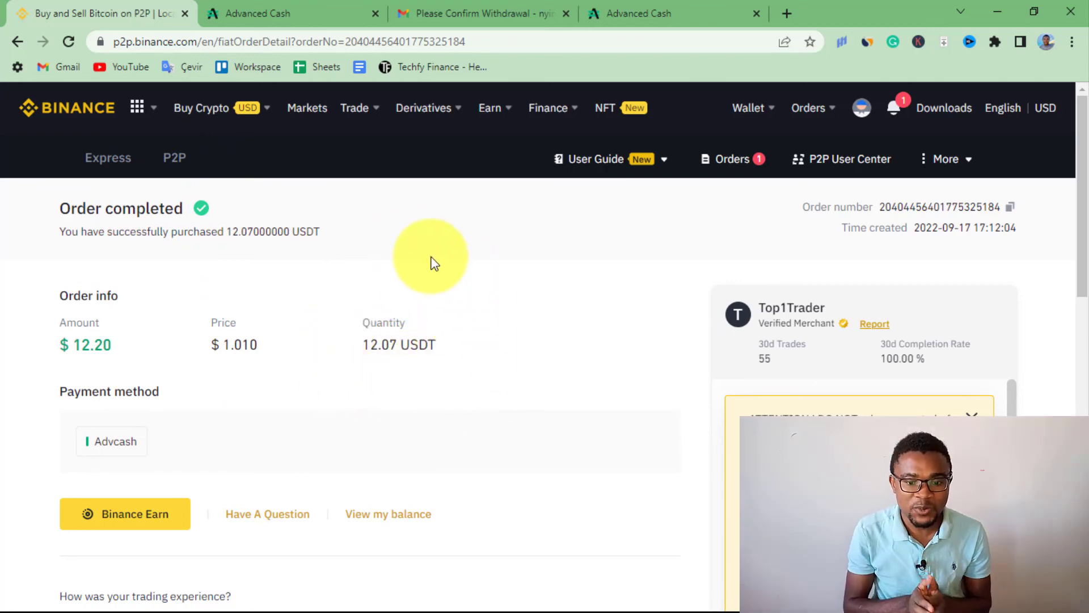
{"action": "mouse_move", "coordinate": [761, 114]}
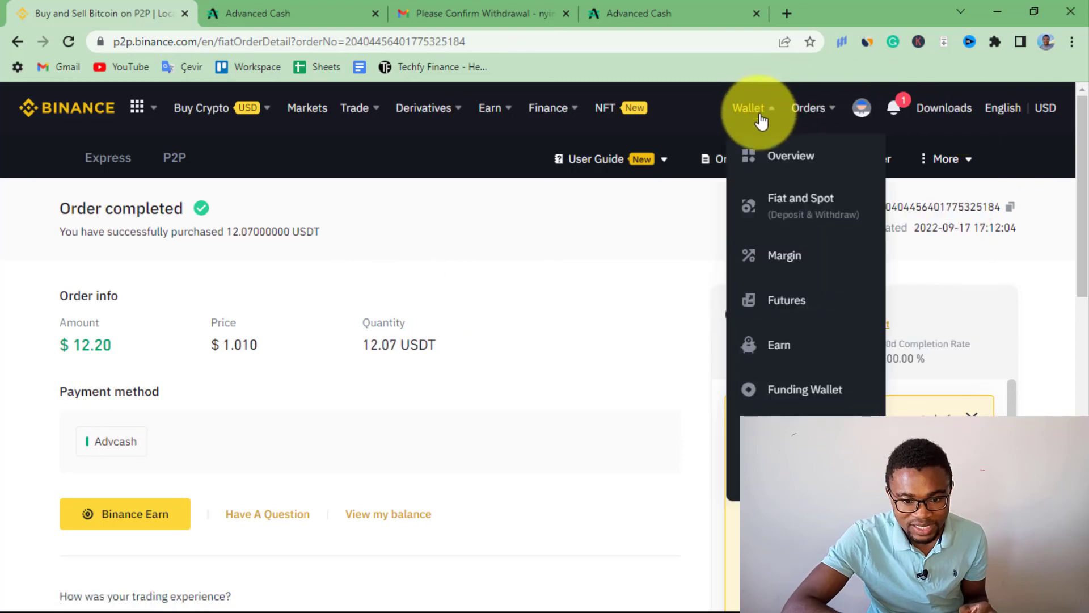
{"action": "left_click", "coordinate": [775, 164]}
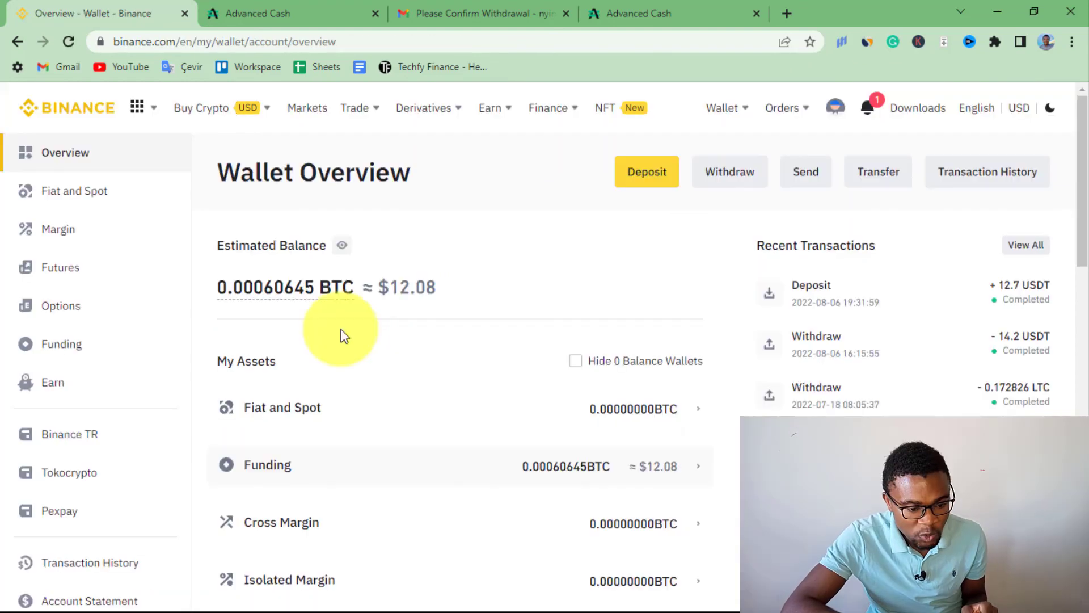